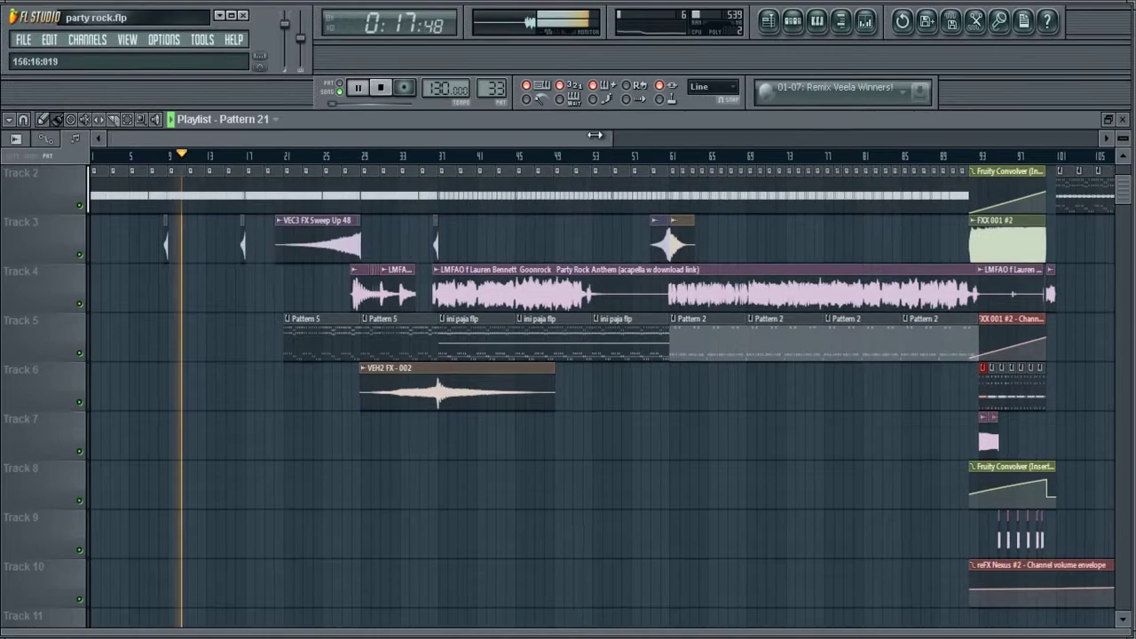
Step: Follow the song playback through the arrangement and examine Pattern 20's reFX Nexus #2 notes and the steps of its other channels
drag(595, 135, 458, 151)
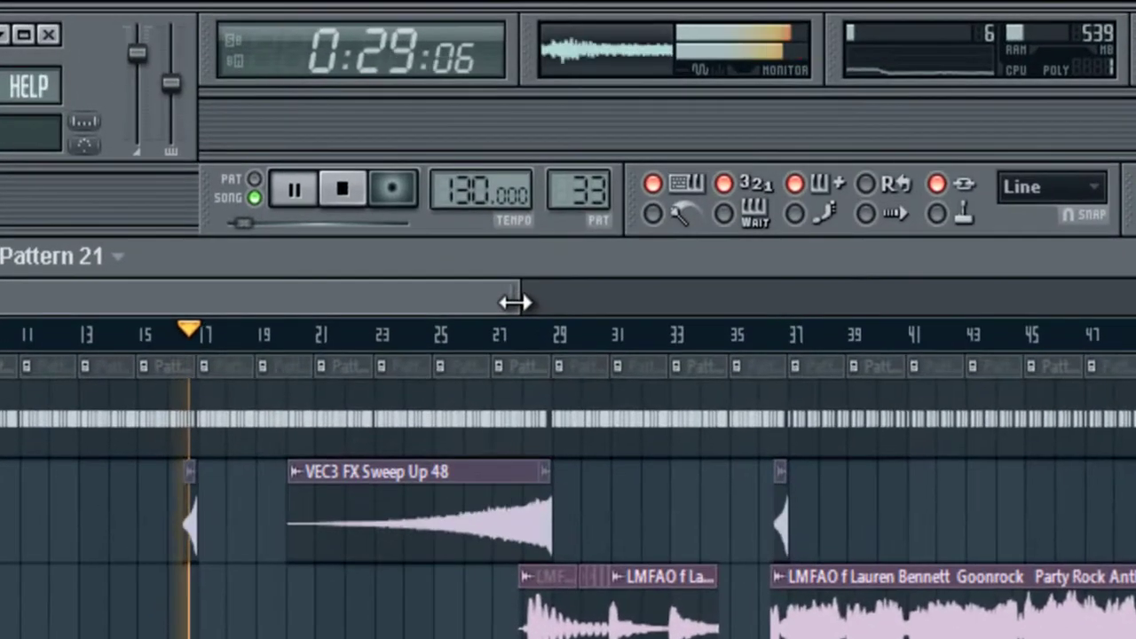
drag(459, 141, 438, 142)
drag(466, 302, 331, 294)
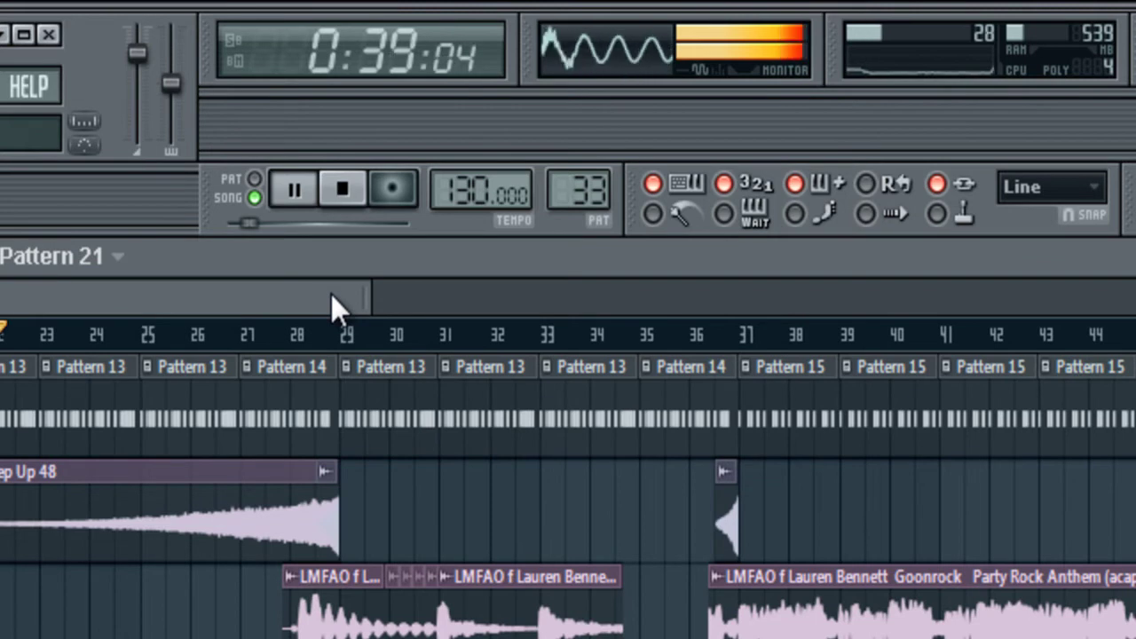
drag(362, 292, 1076, 293)
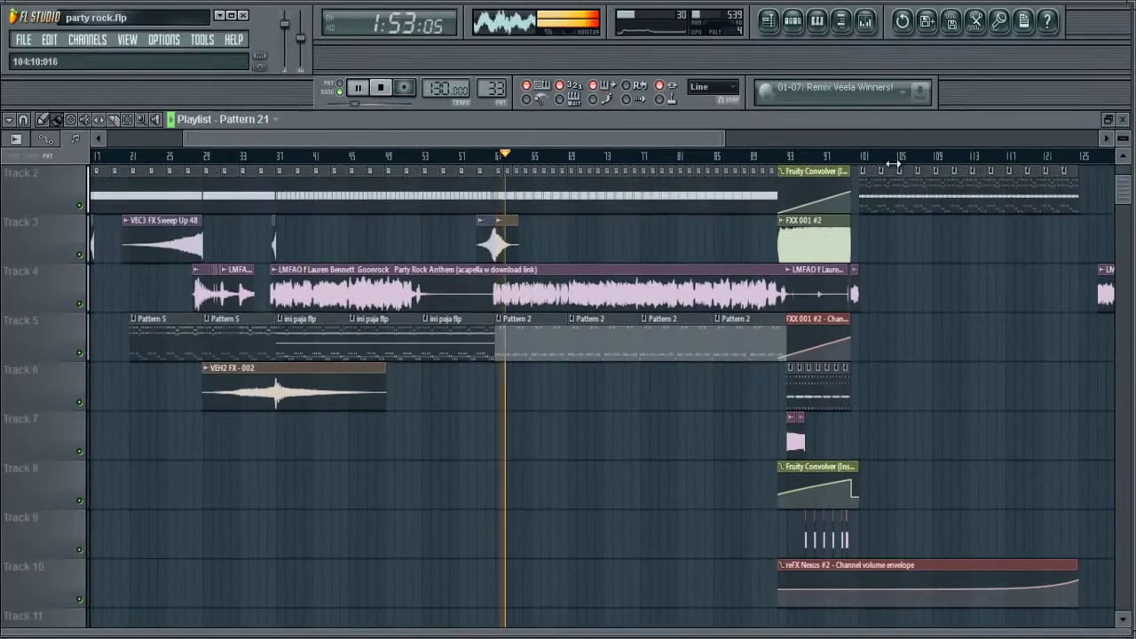
double_click(816, 386)
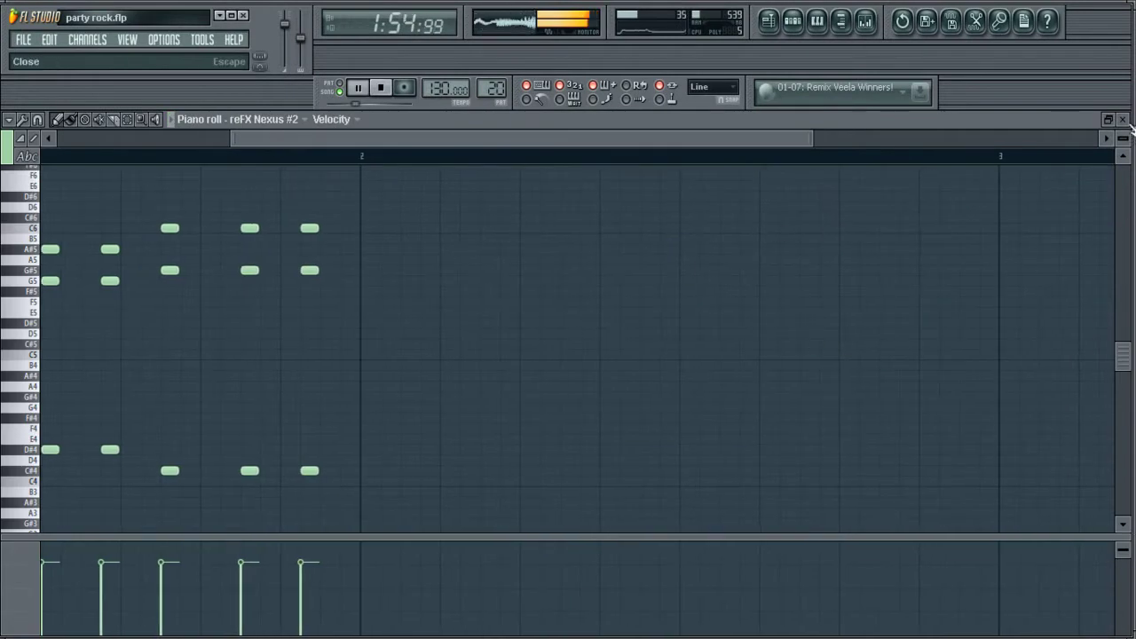
click(1125, 121)
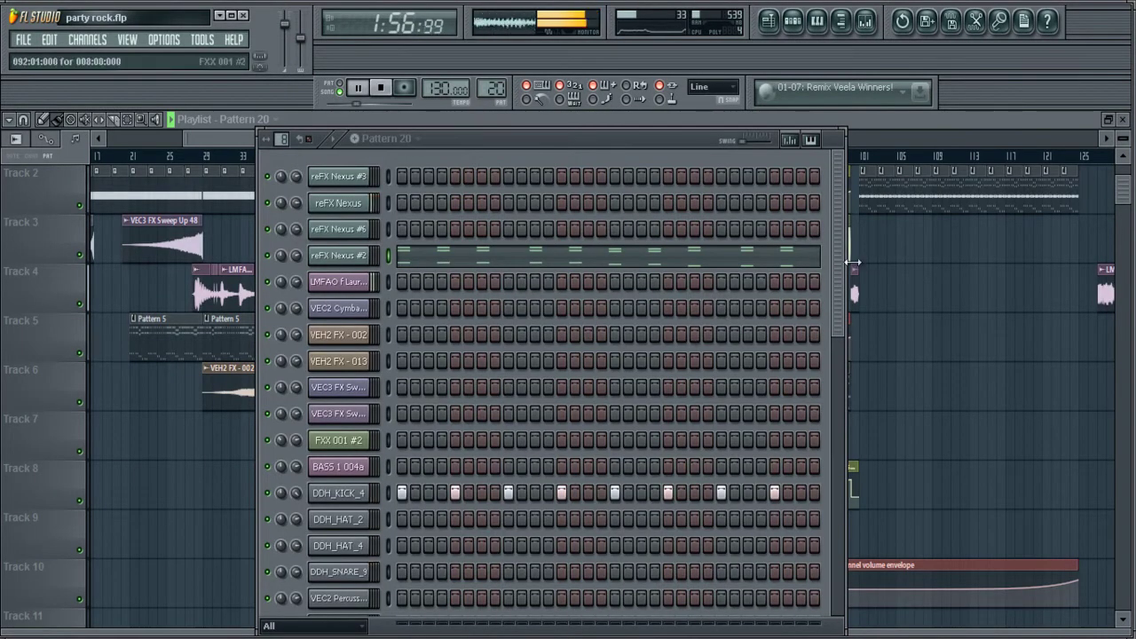
scroll(842, 334, down, 5)
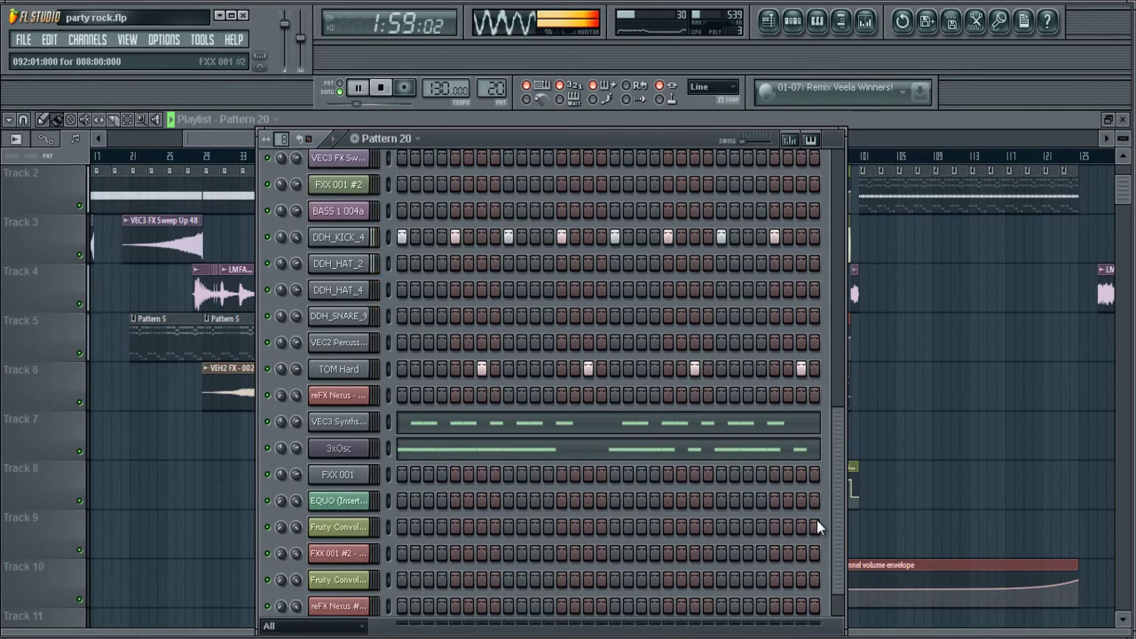
scroll(816, 526, up, 1)
scroll(816, 456, down, 5)
click(867, 131)
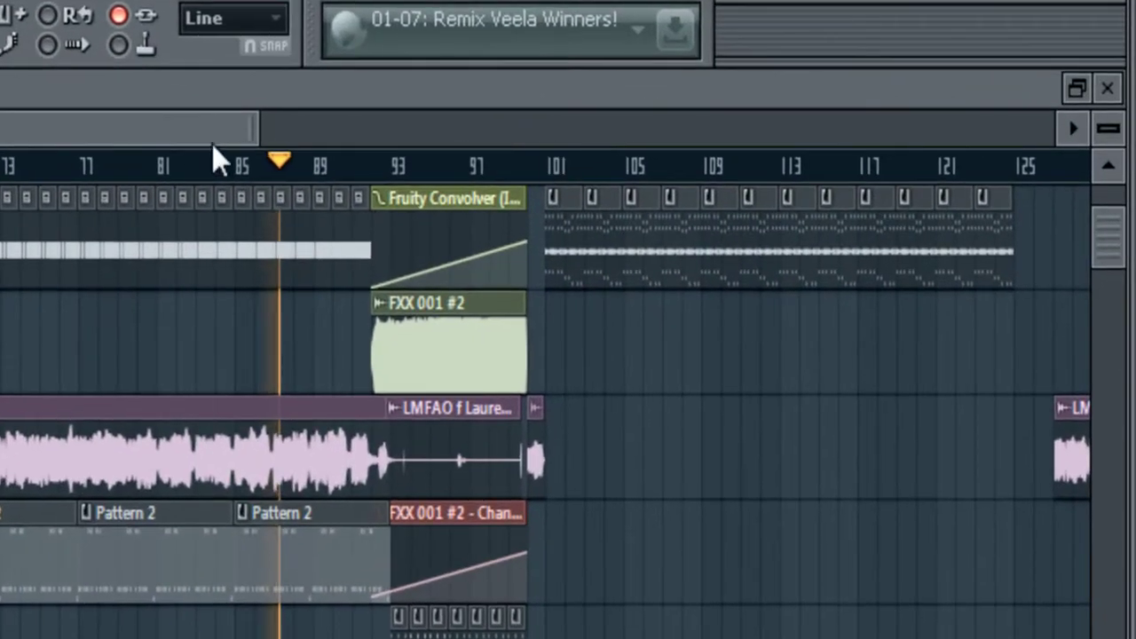
Step: Examine the arrangement from the build-up around bar 92 through the run of Pattern 20 clips up to about bar 125
scroll(776, 151, right, 5)
drag(860, 133, 133, 130)
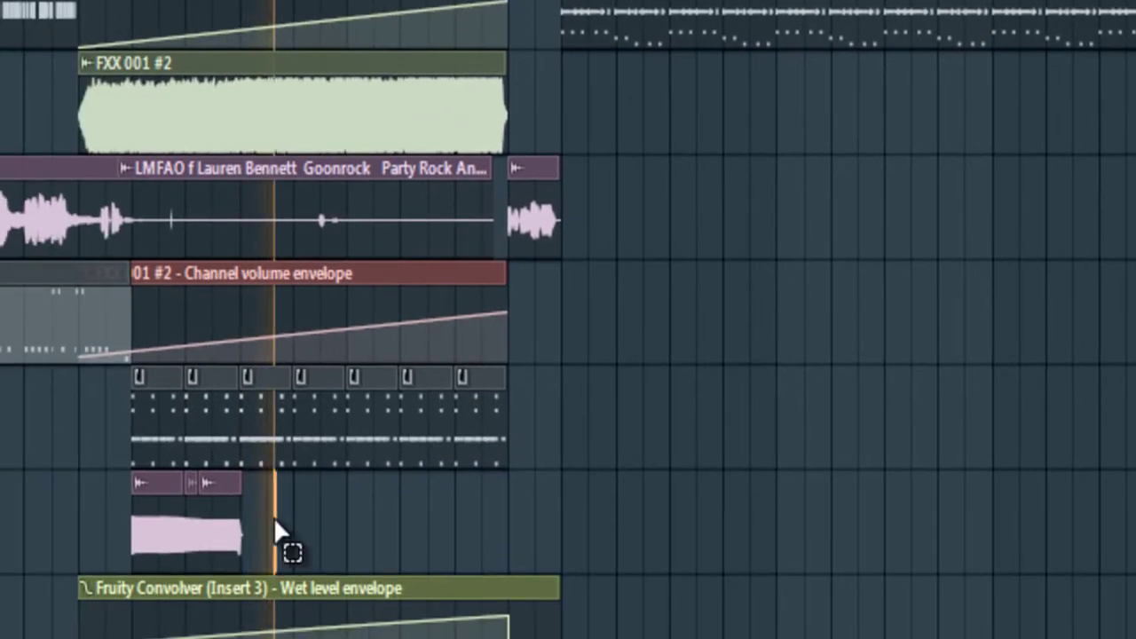
drag(152, 512, 109, 510)
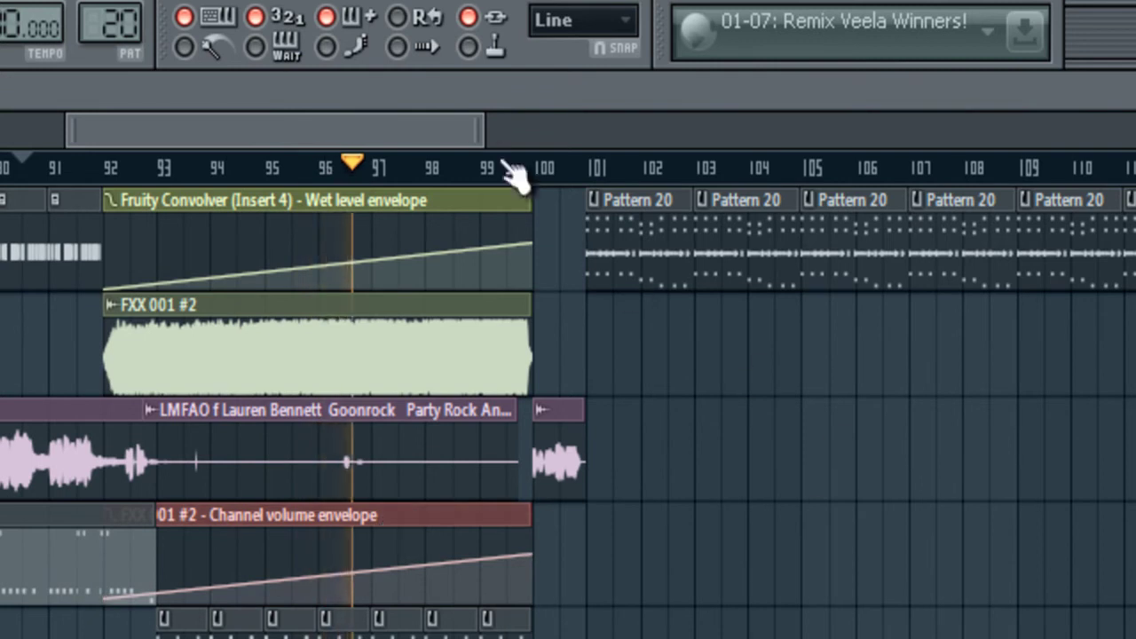
drag(479, 131, 482, 107)
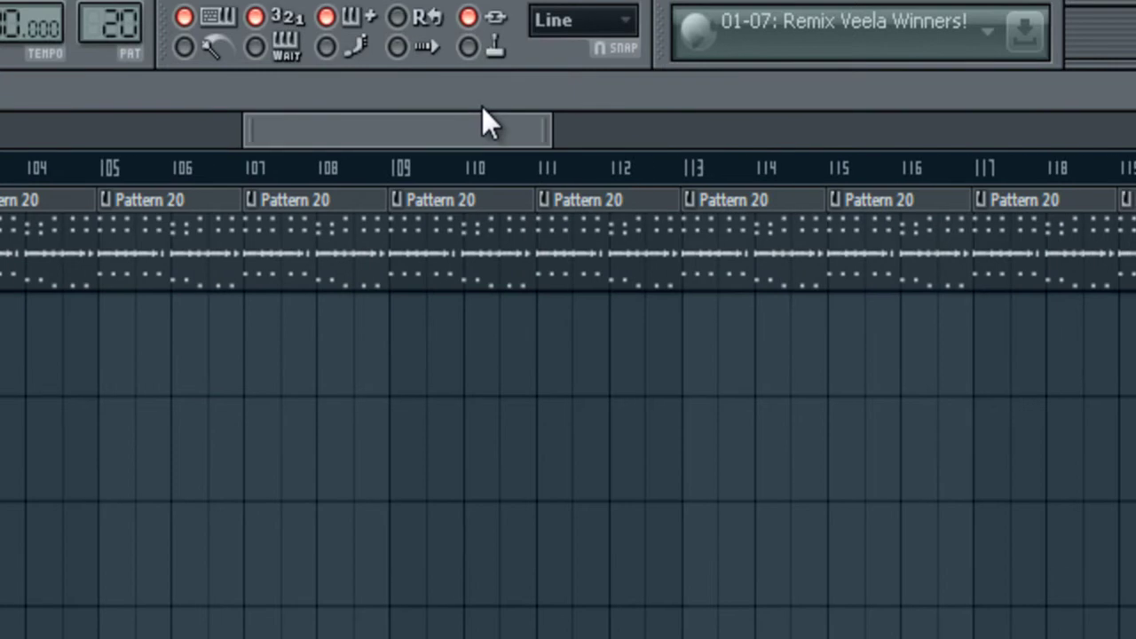
drag(543, 135, 575, 135)
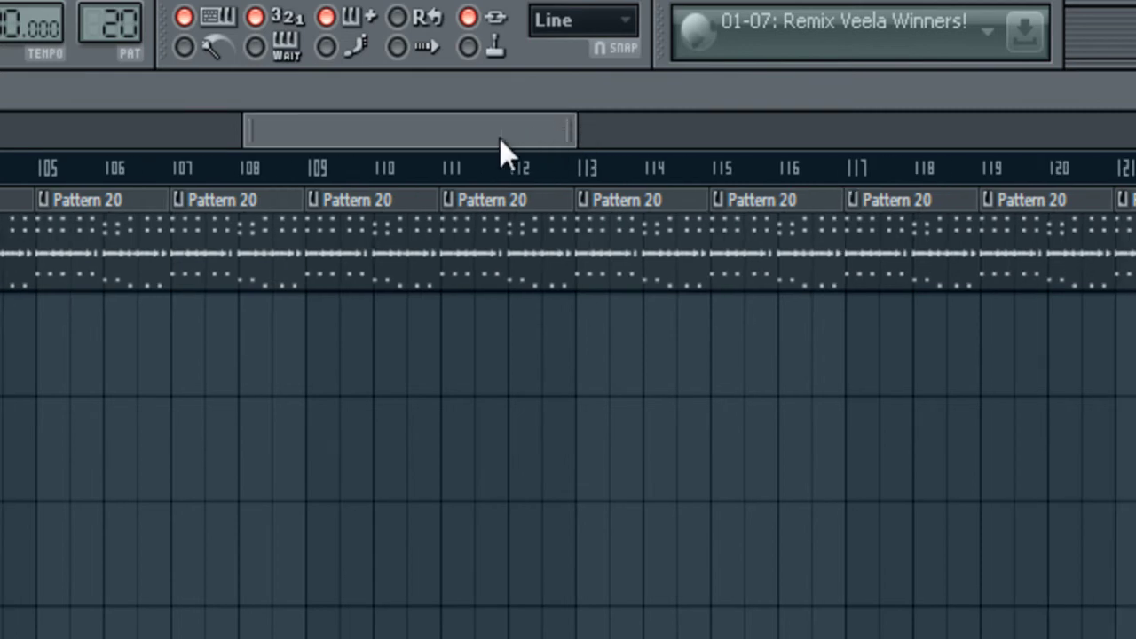
mouse_move(251, 136)
mouse_down()
mouse_move(104, 119)
mouse_move(245, 121)
mouse_up()
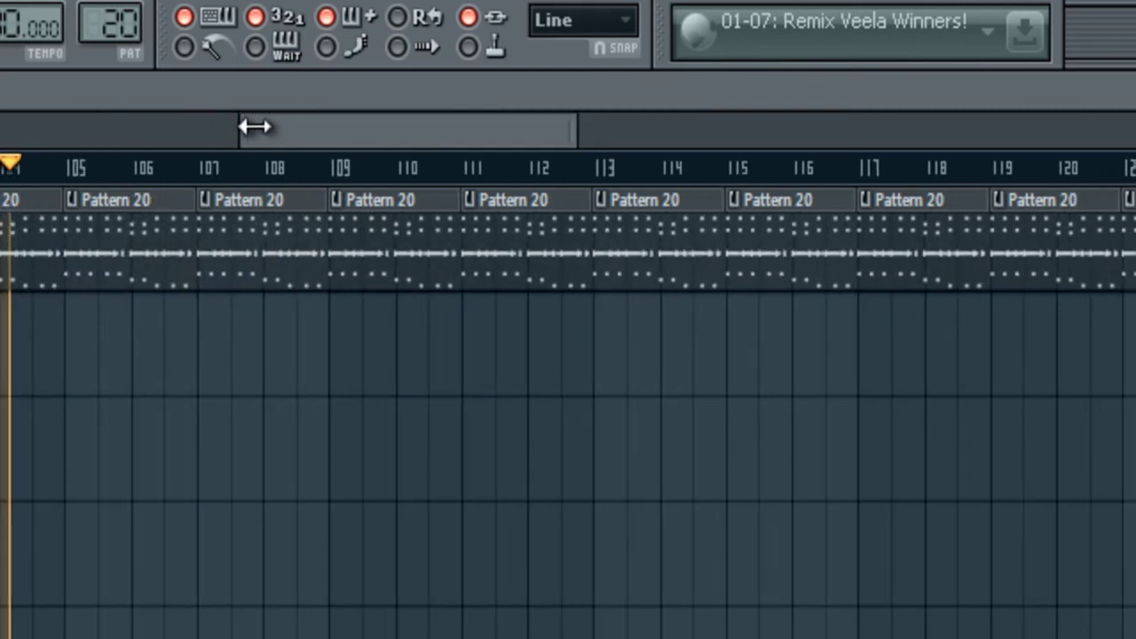
drag(386, 148, 450, 130)
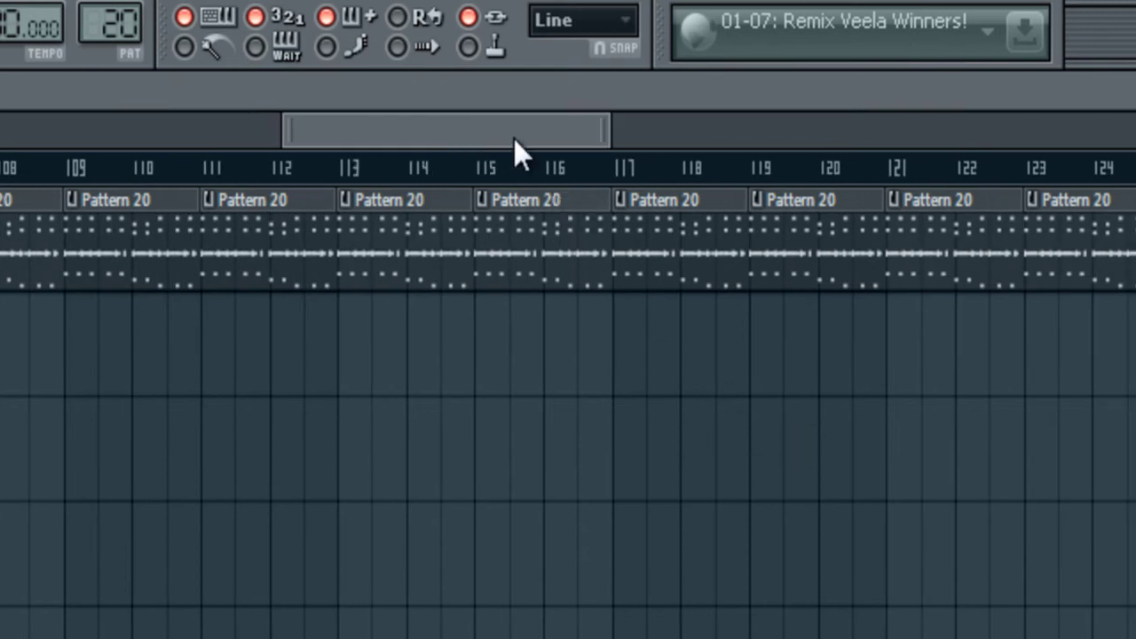
drag(514, 140, 549, 132)
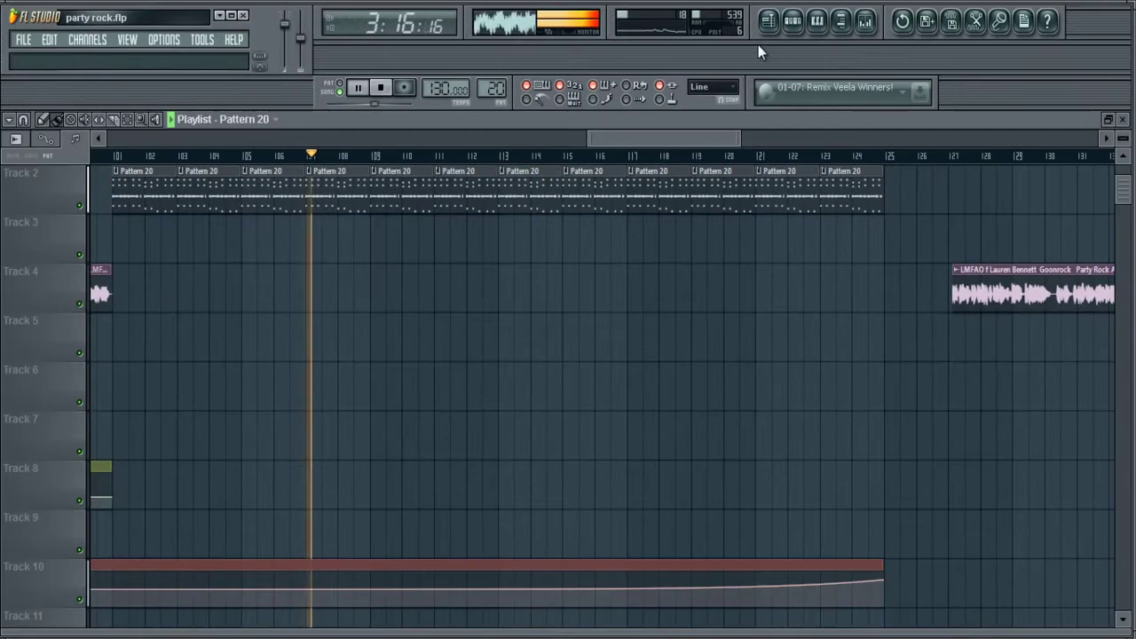
Step: Copy all of Pattern 20's channels into Pattern 22 and lengthen the new pattern to 32 steps
double_click(723, 197)
click(535, 261)
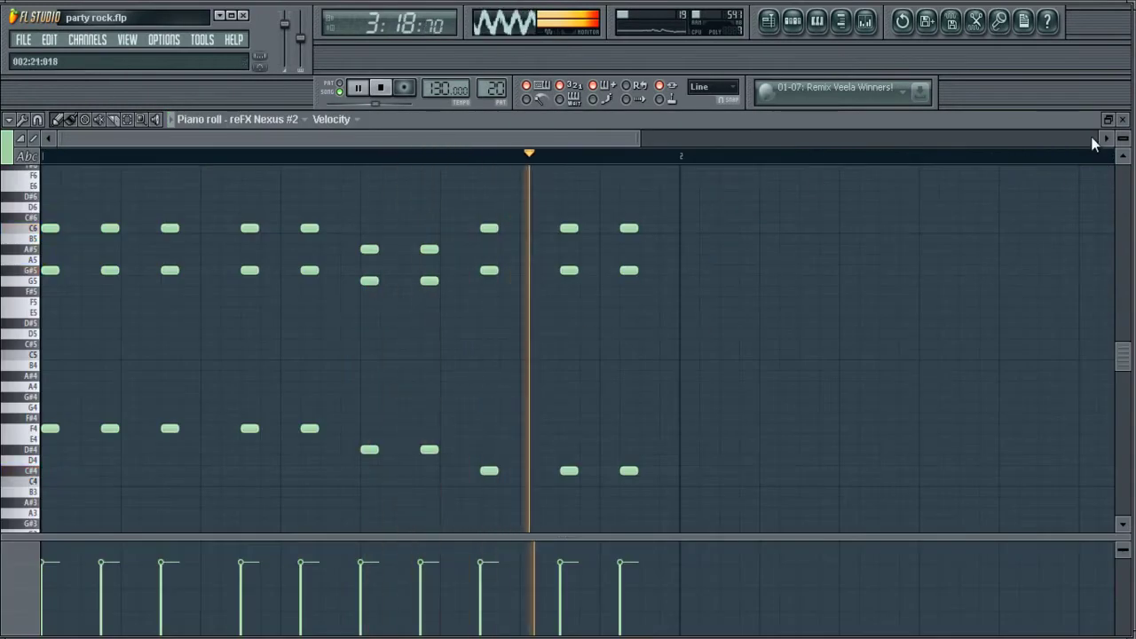
key(F7)
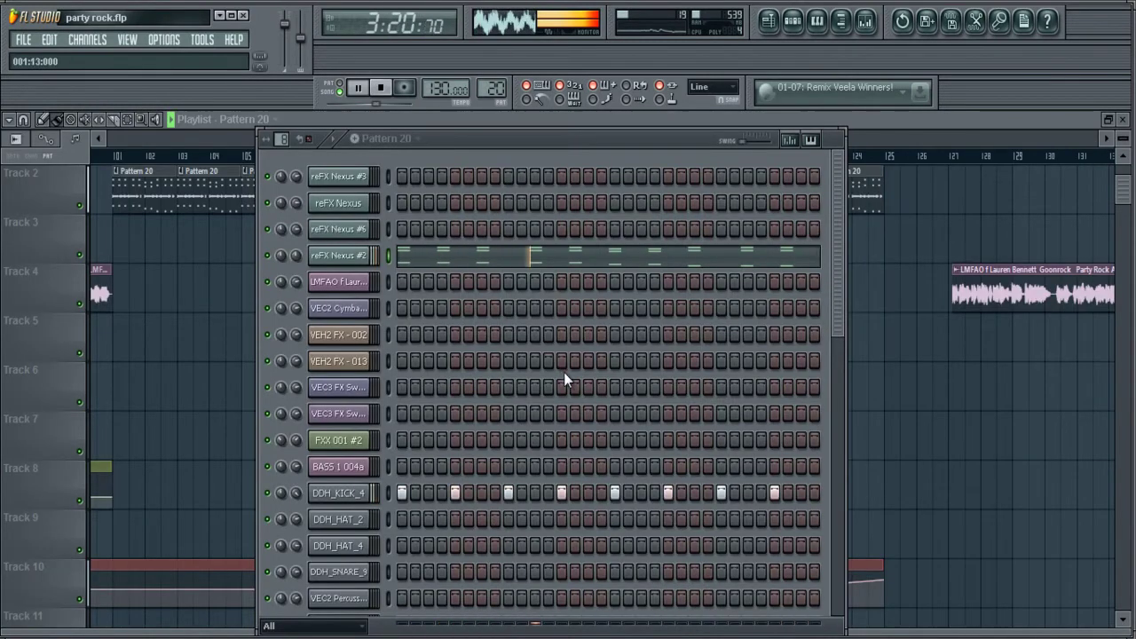
click(385, 176)
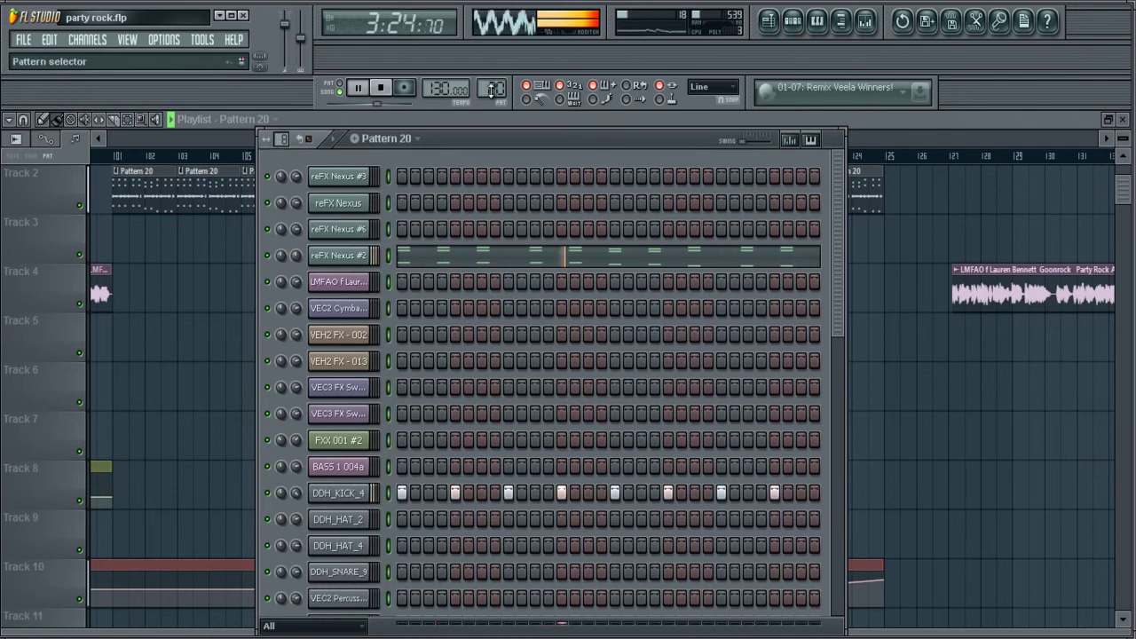
scroll(491, 89, up, 2)
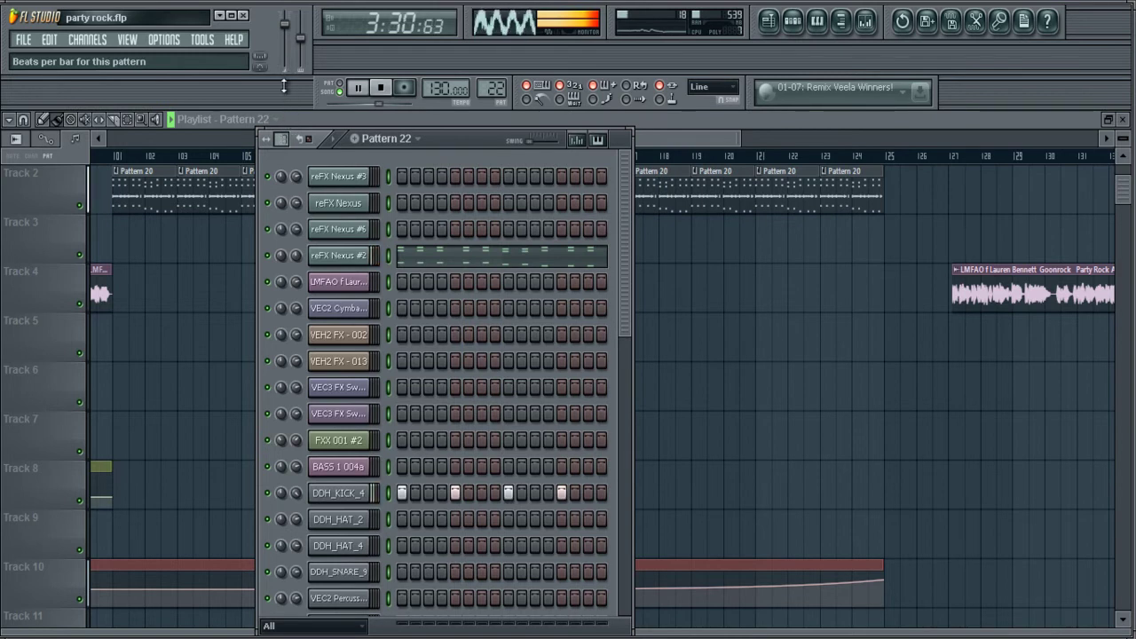
scroll(284, 85, up, 4)
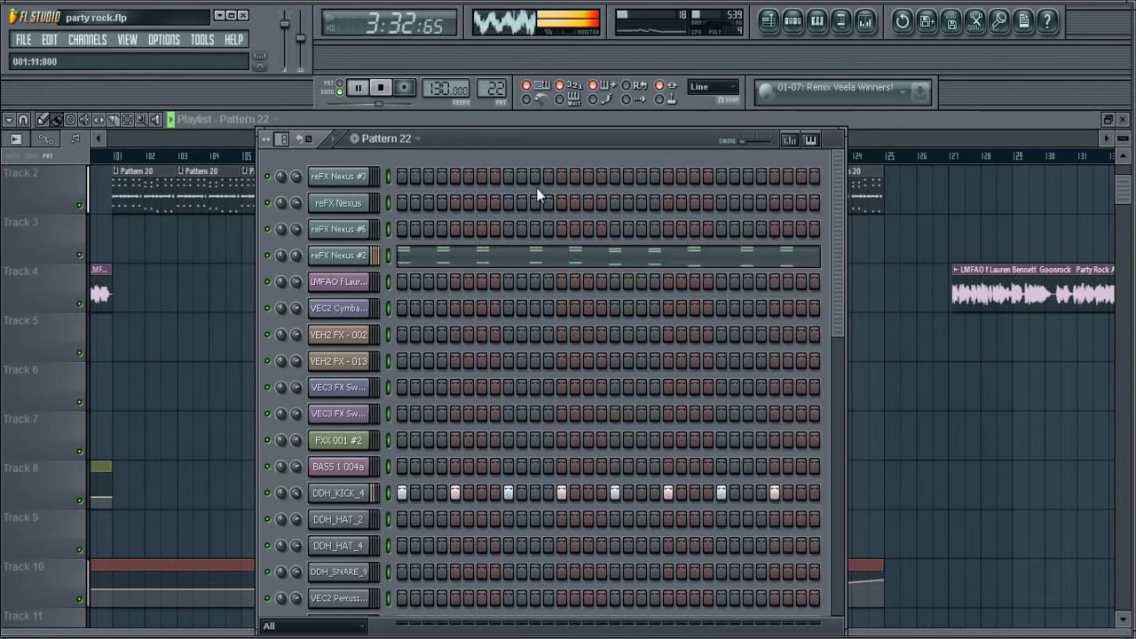
Step: Transpose the 3xOsc notes in the second half of Pattern 22 down to F#4, auditioning other pitches on the way
scroll(706, 402, down, 3)
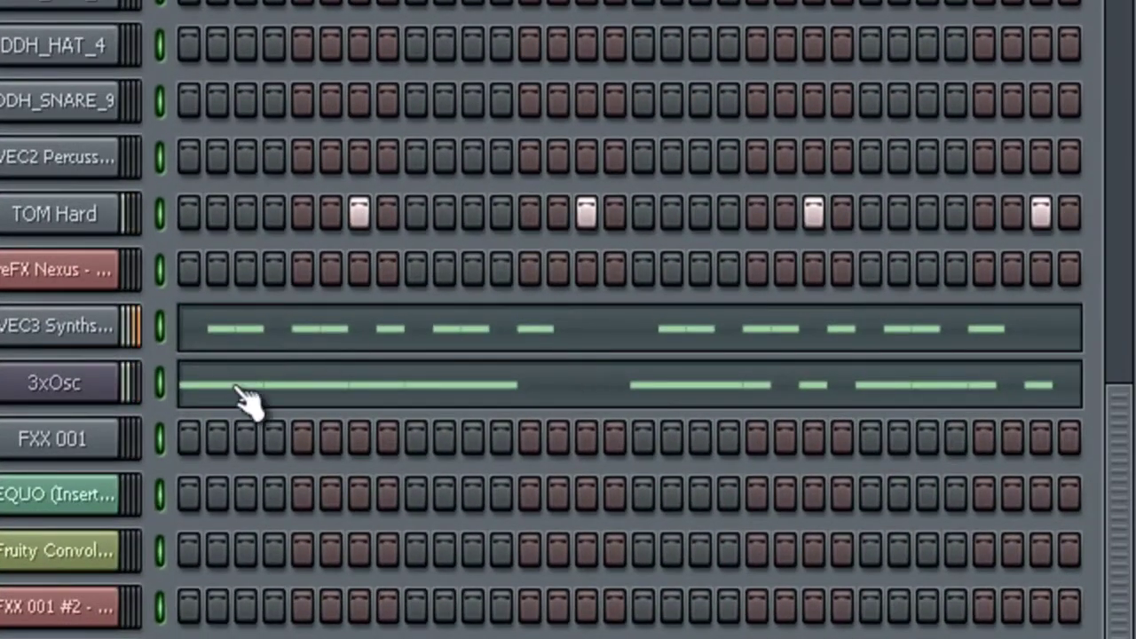
click(249, 400)
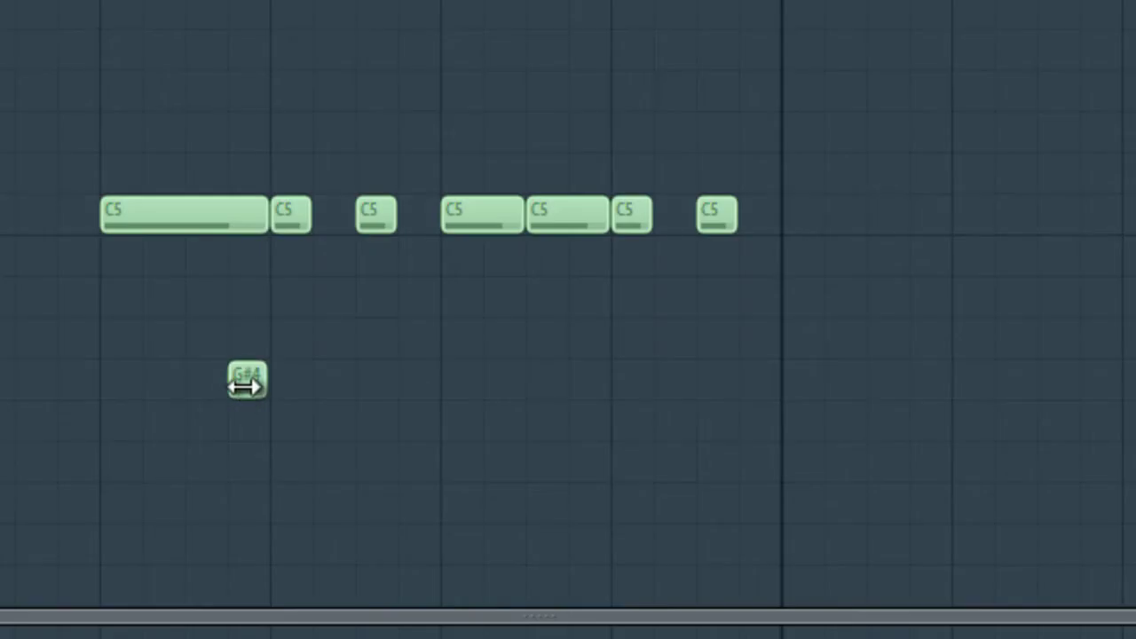
drag(157, 355, 798, 113)
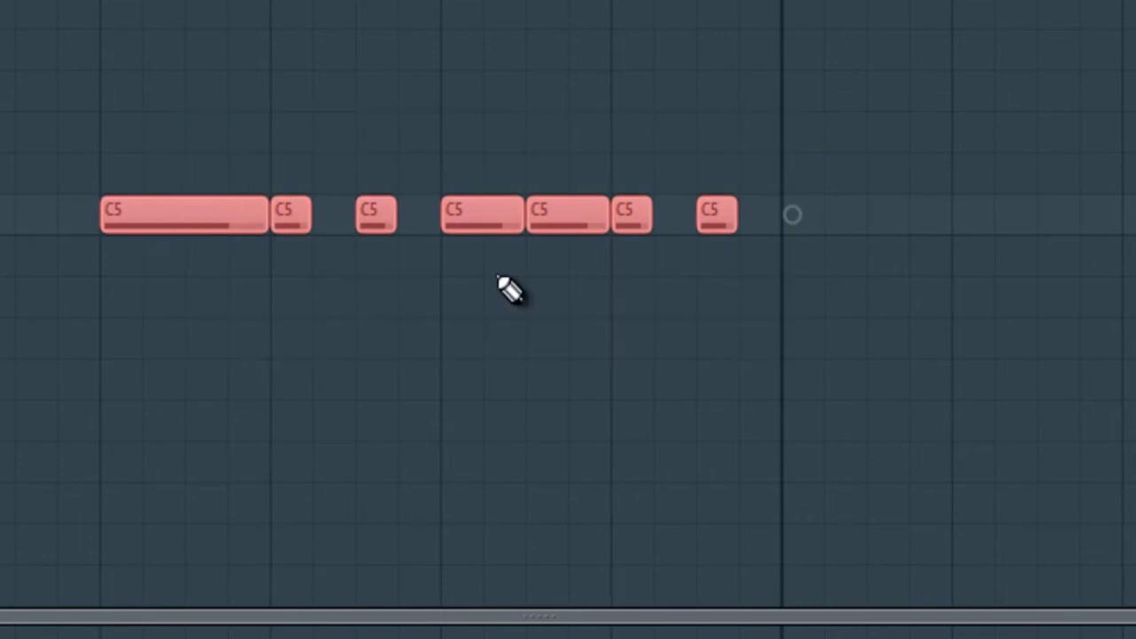
drag(132, 223, 133, 481)
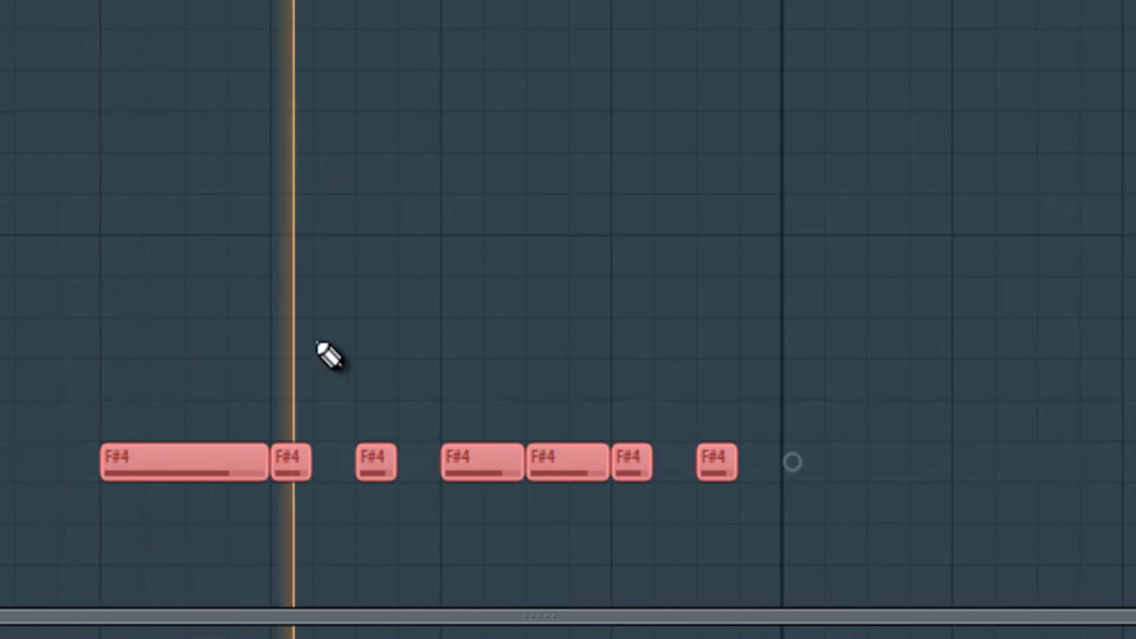
drag(225, 459, 224, 2)
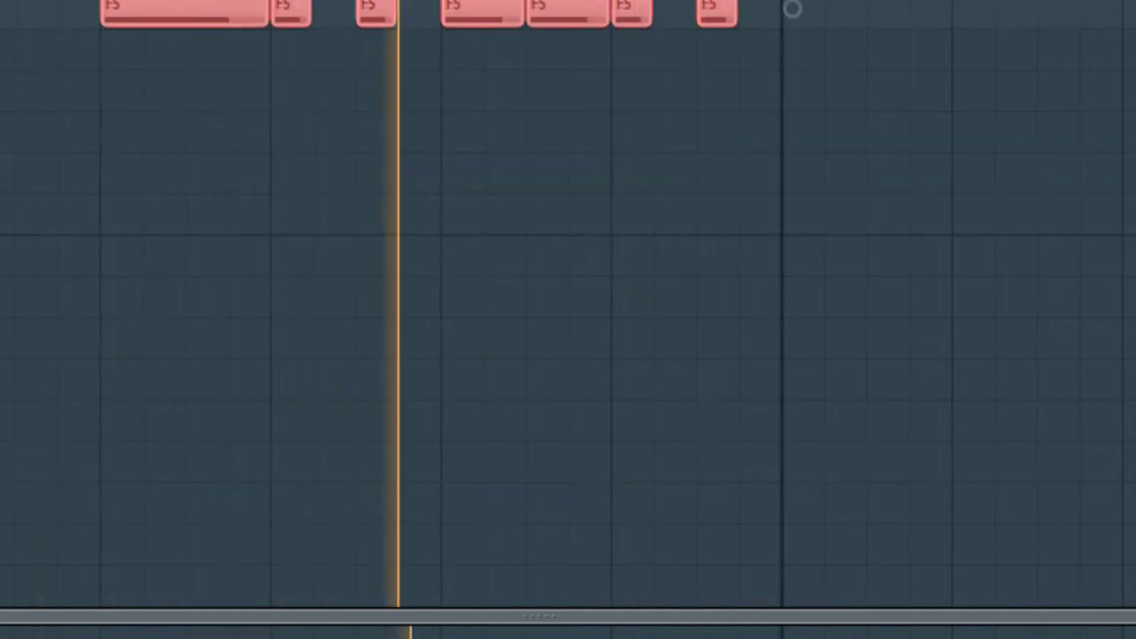
drag(225, 2, 229, 454)
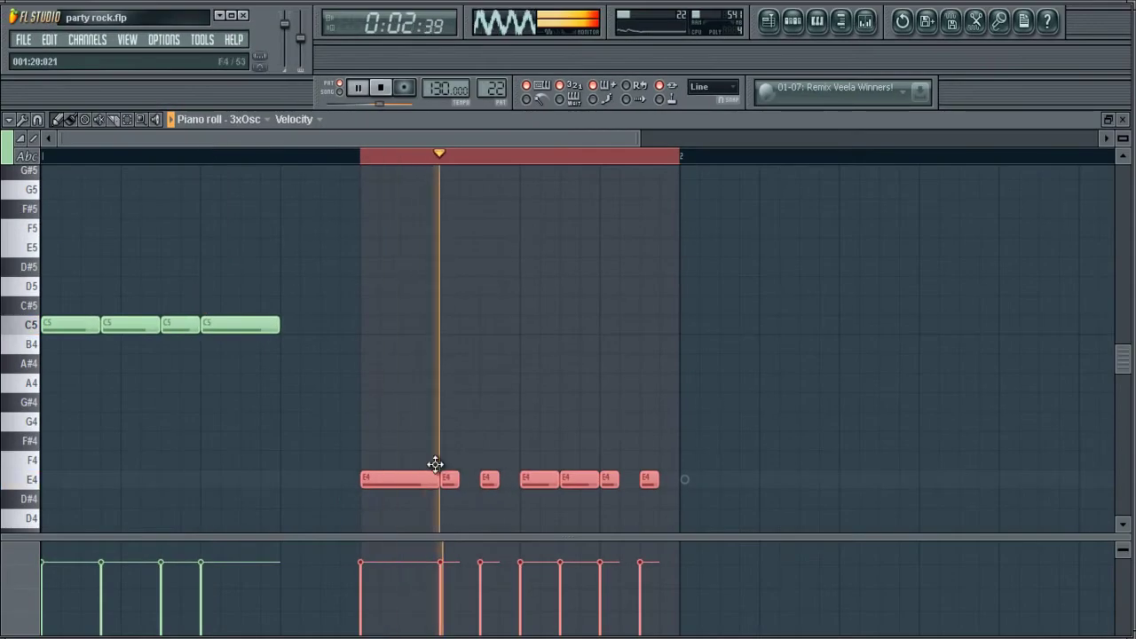
mouse_move(413, 477)
mouse_down()
mouse_move(417, 433)
mouse_move(417, 455)
mouse_up()
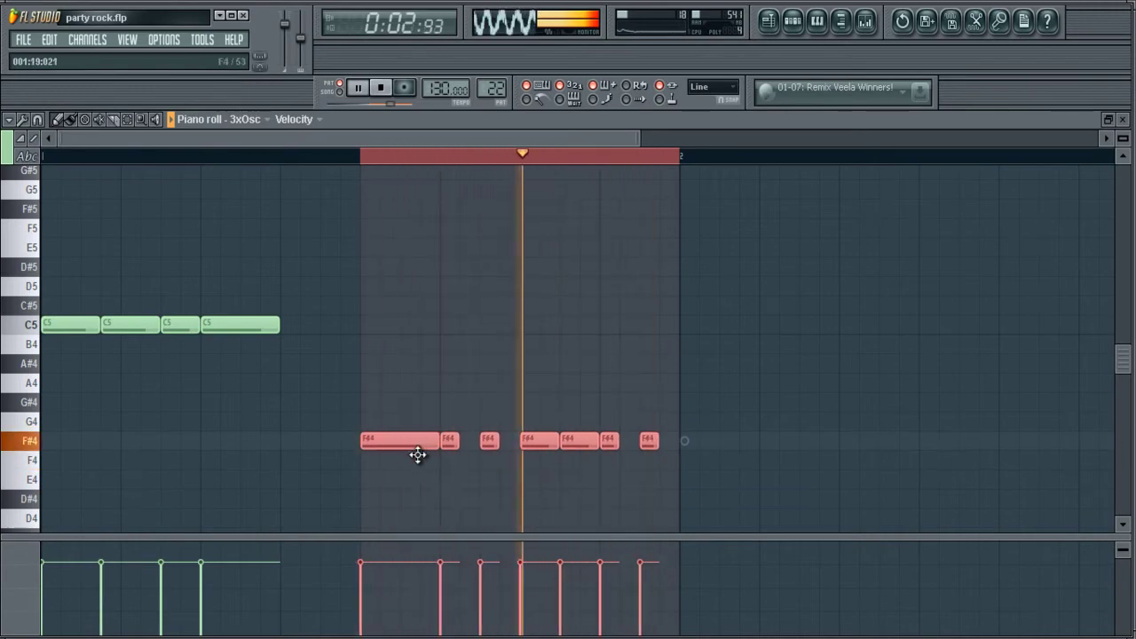
click(1122, 119)
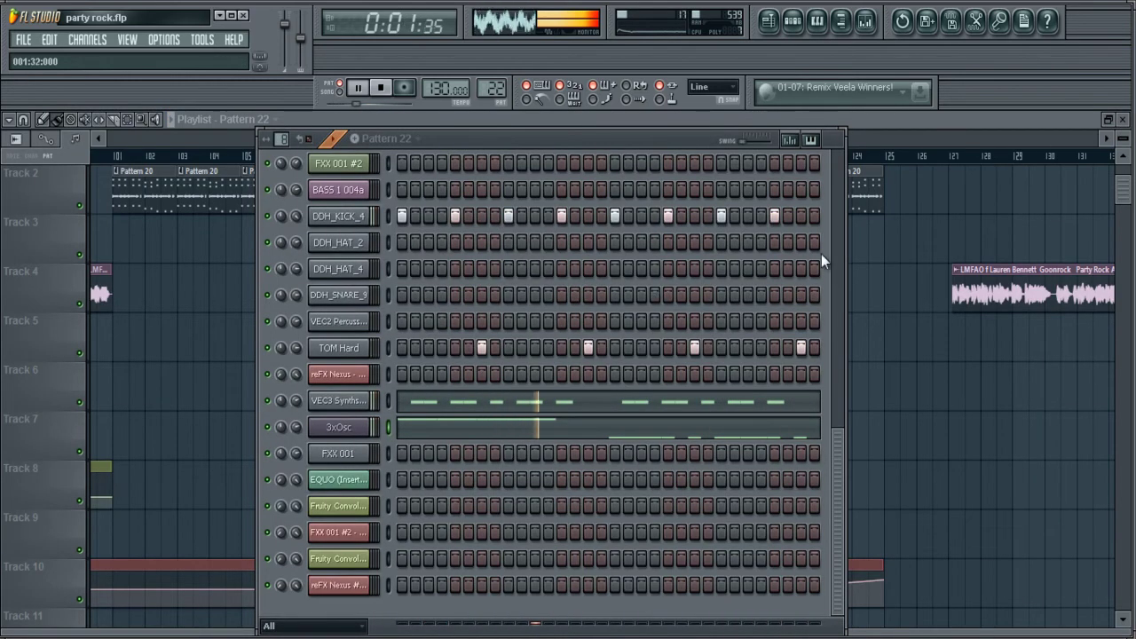
Step: Remove the four DDH_KICK_4 hits from the second half of Pattern 22
scroll(837, 442, down, 3)
scroll(684, 322, up, 4)
scroll(711, 382, down, 1)
click(774, 256)
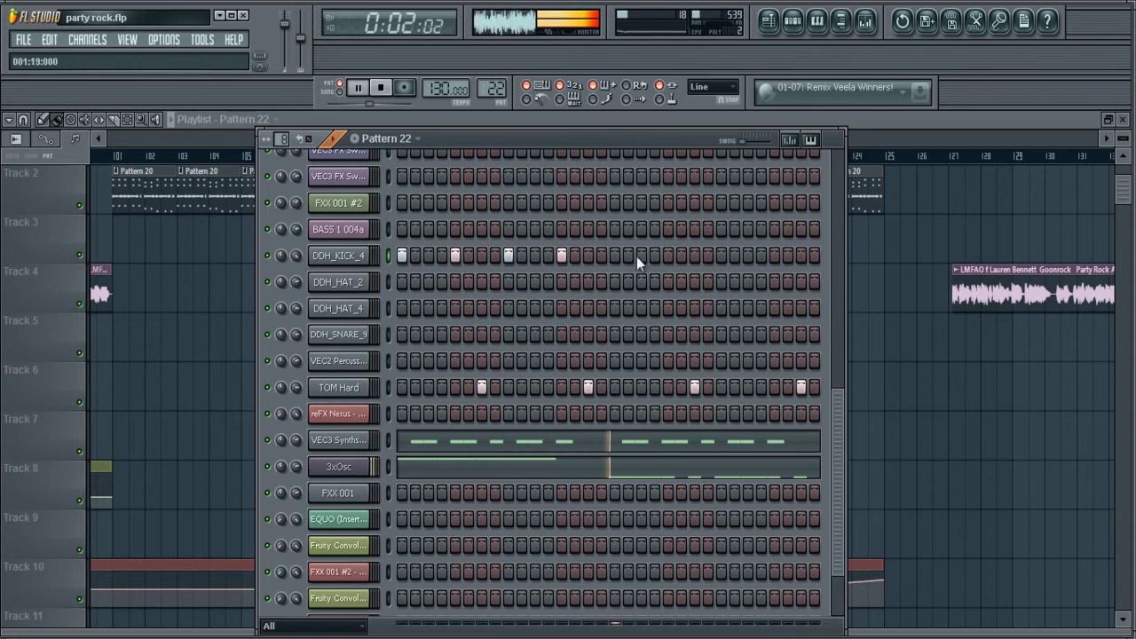
Step: Copy all of Pattern 22's channels into Pattern 23 and lengthen the new pattern to 32 steps
scroll(417, 213, up, 9)
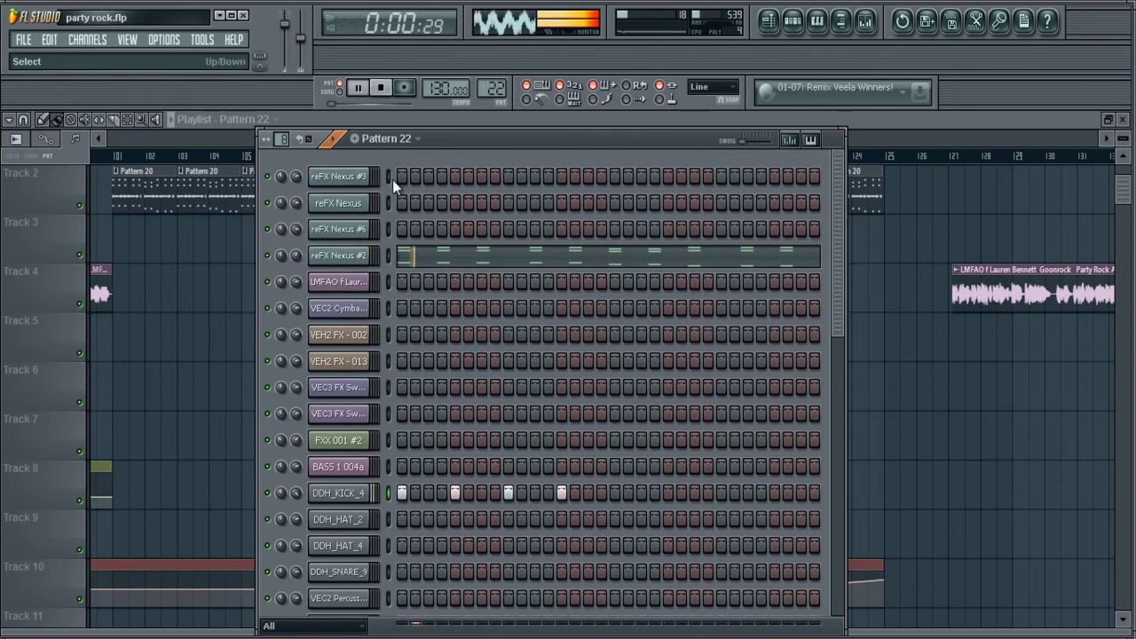
scroll(400, 204, down, 6)
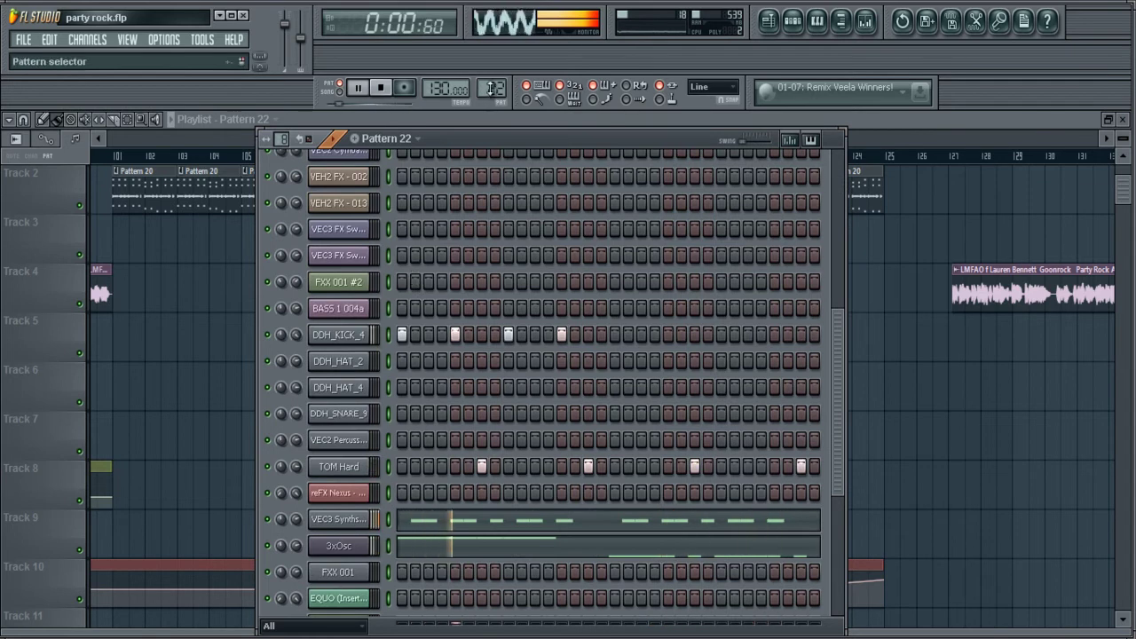
scroll(493, 82, up, 1)
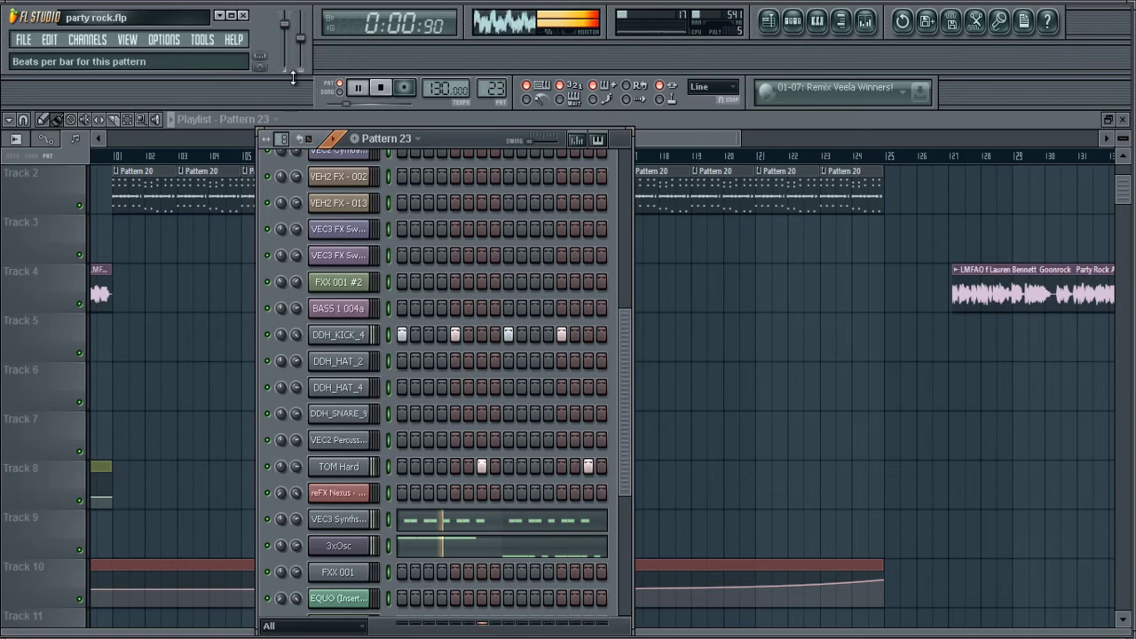
scroll(280, 137, up, 4)
Step: Add four evenly spaced DDH_KICK_4 hits to the second half of Pattern 23, continuing the rhythm of its first half
scroll(604, 324, down, 3)
click(614, 256)
click(667, 255)
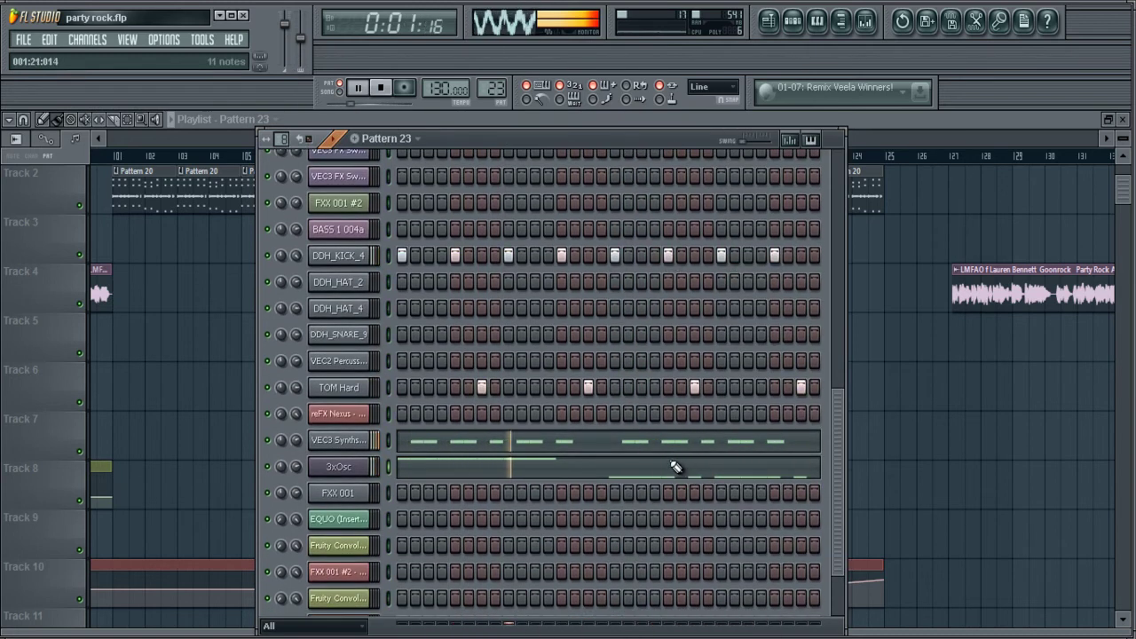
Step: Transpose the first group of 3xOsc notes in Pattern 23 down to F#4 to match the second group
click(680, 467)
drag(302, 362, 41, 227)
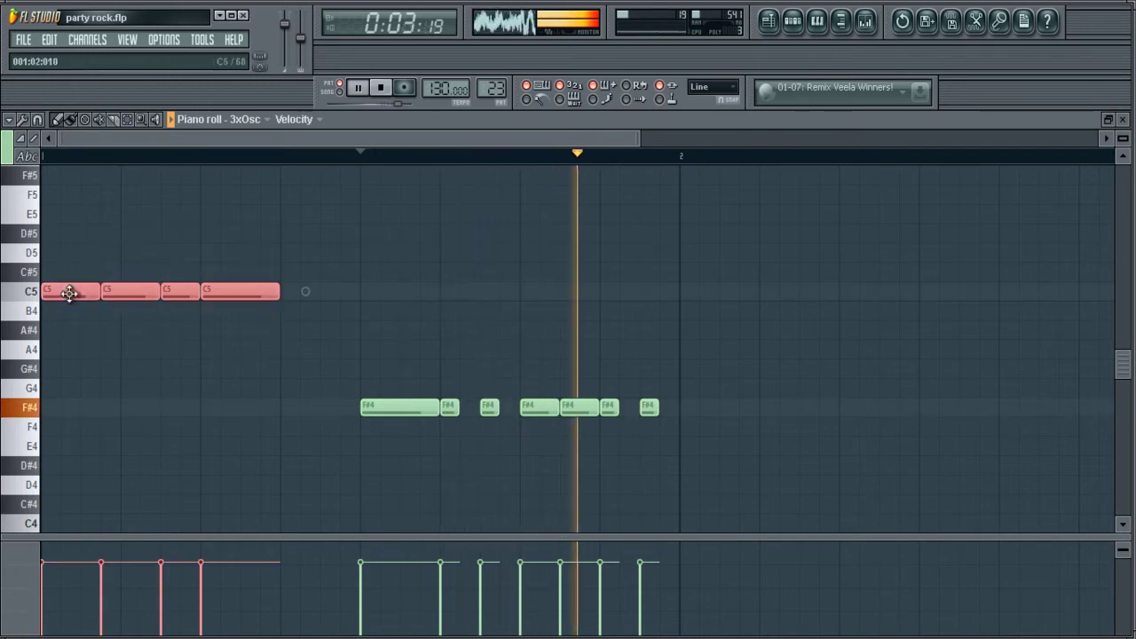
drag(71, 292, 40, 424)
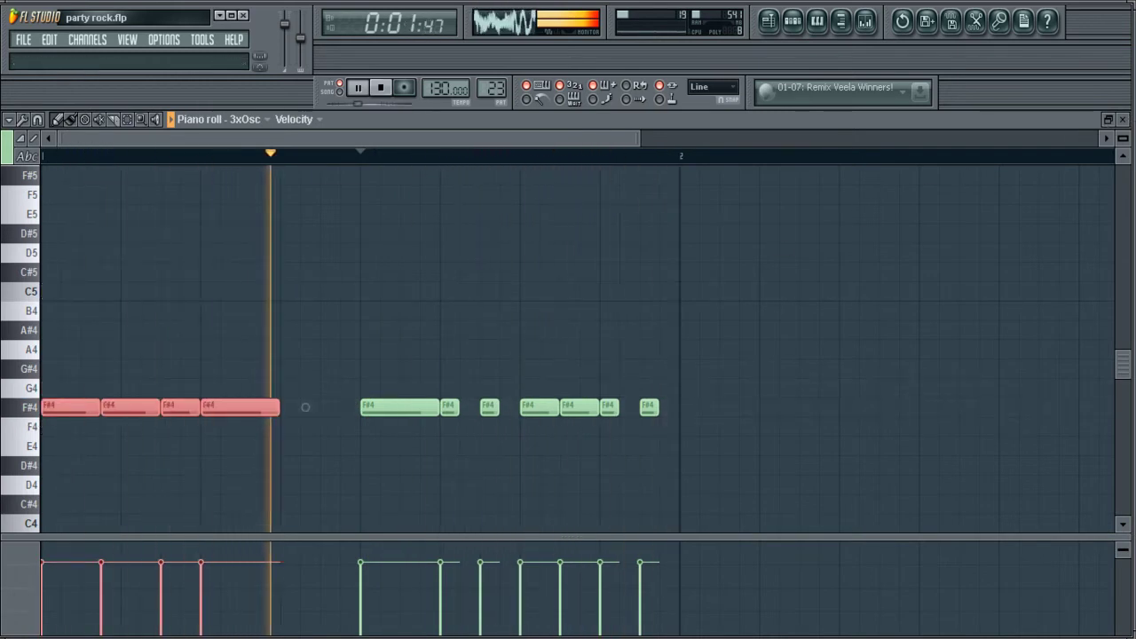
click(1121, 119)
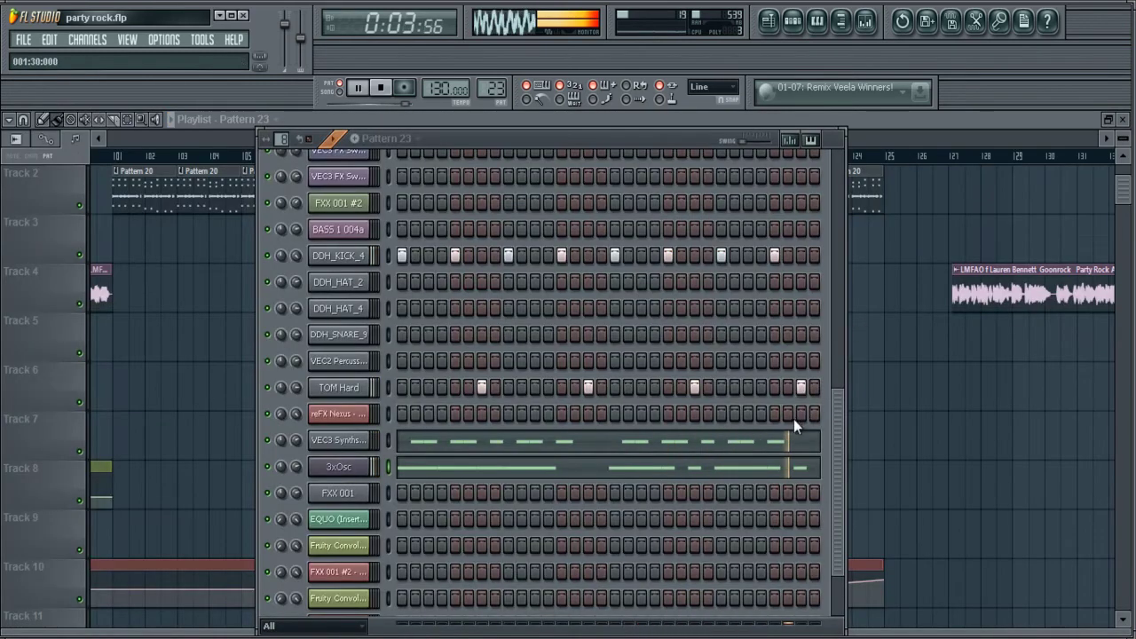
scroll(839, 430, down, 2)
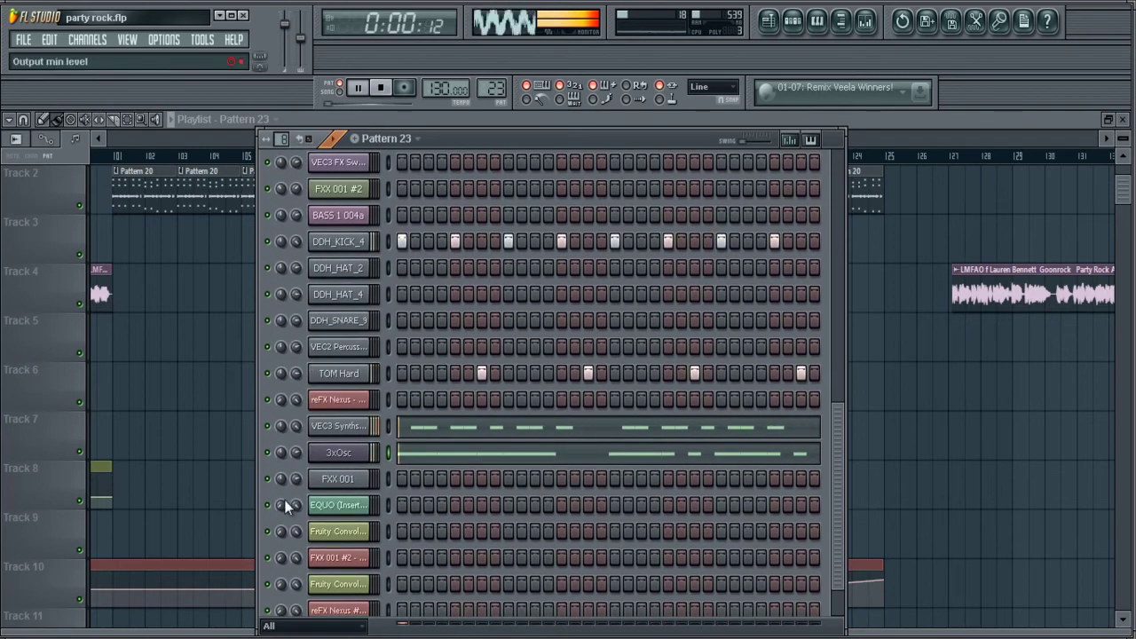
scroll(291, 466, up, 3)
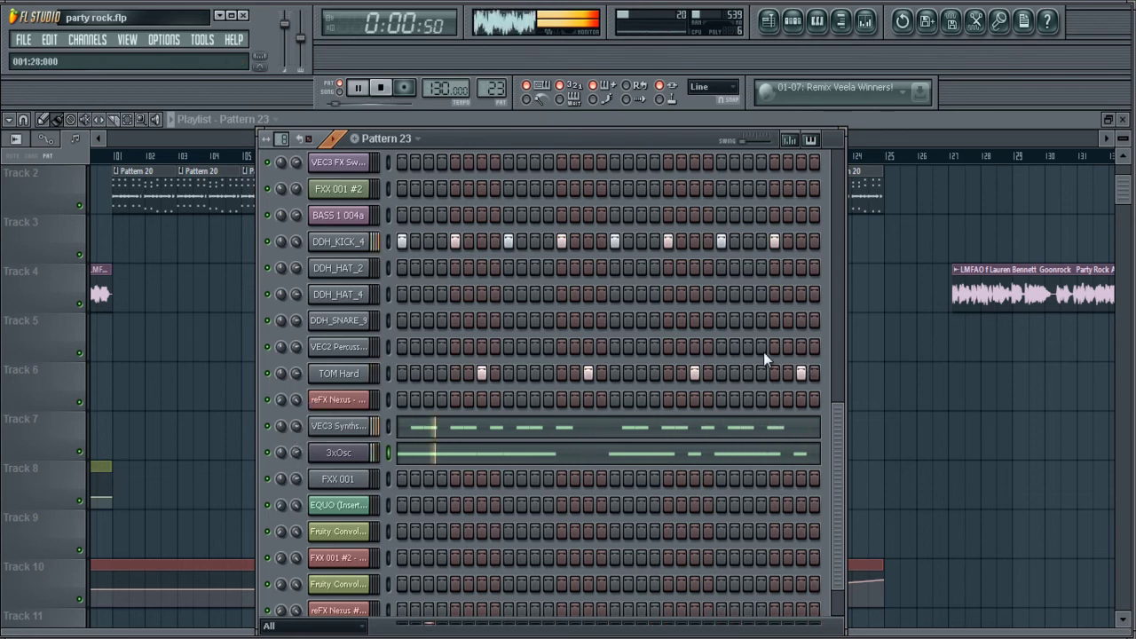
scroll(806, 373, up, 3)
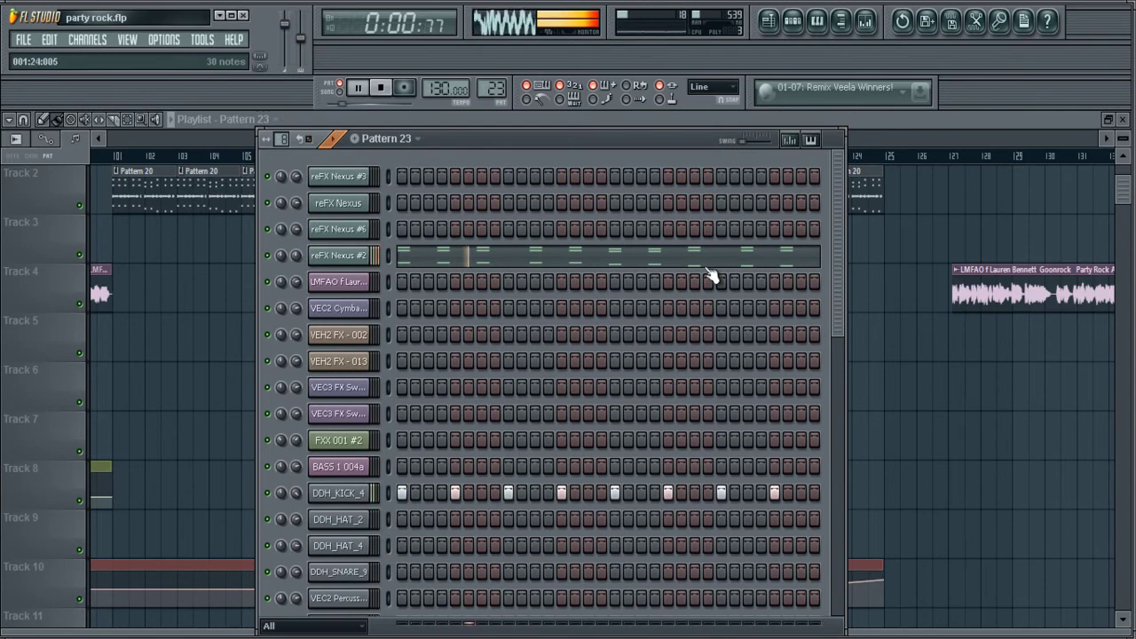
scroll(654, 269, up, 3)
scroll(661, 266, down, 3)
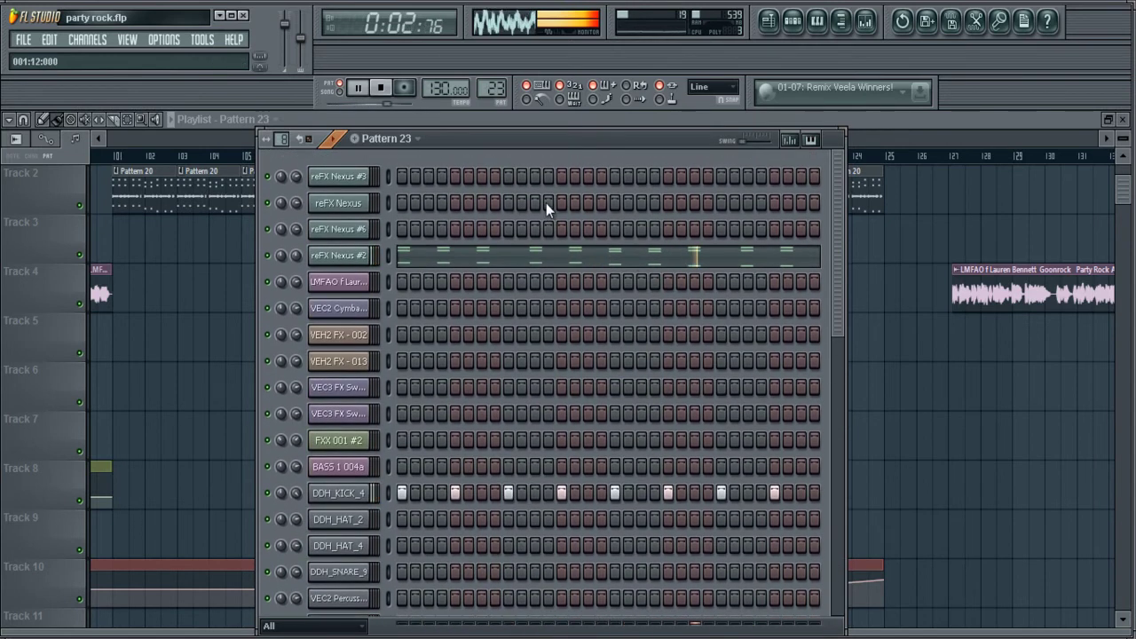
Step: Load the dth_snare_fat sample from the browser's tonix dutch folder as a new channel below DDH_SNARE_9
click(840, 21)
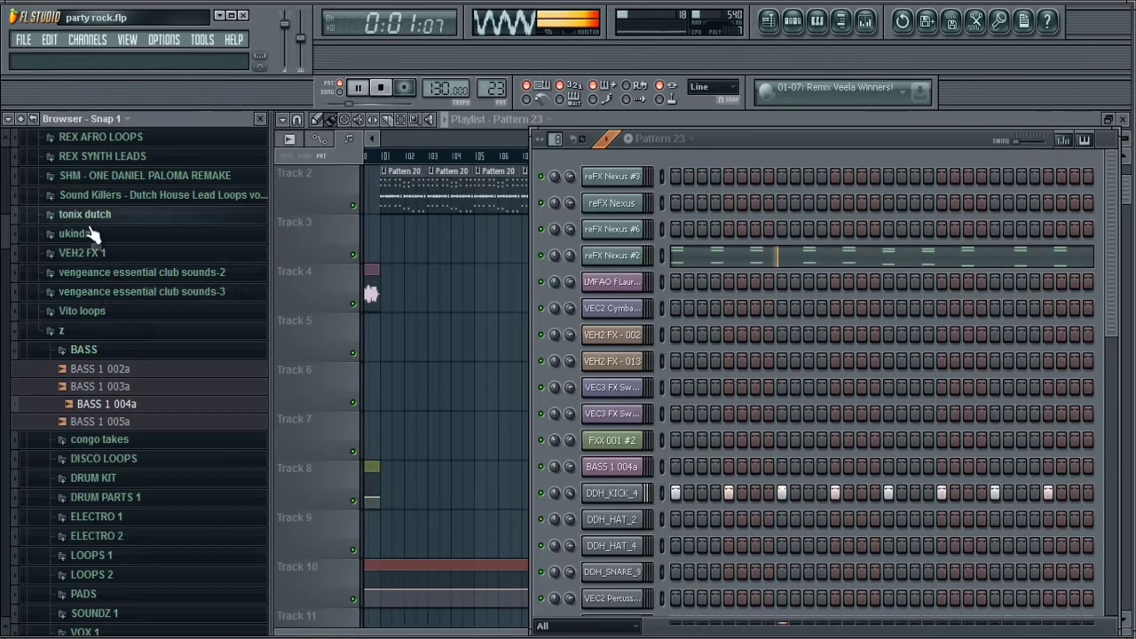
click(116, 348)
click(121, 330)
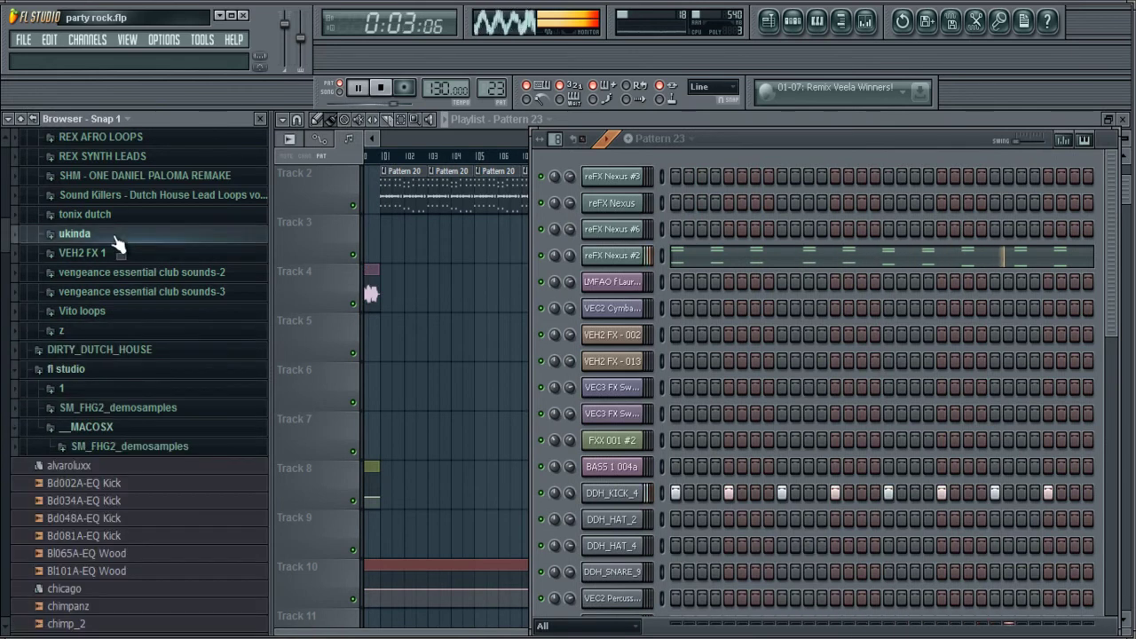
click(116, 234)
click(116, 205)
click(114, 188)
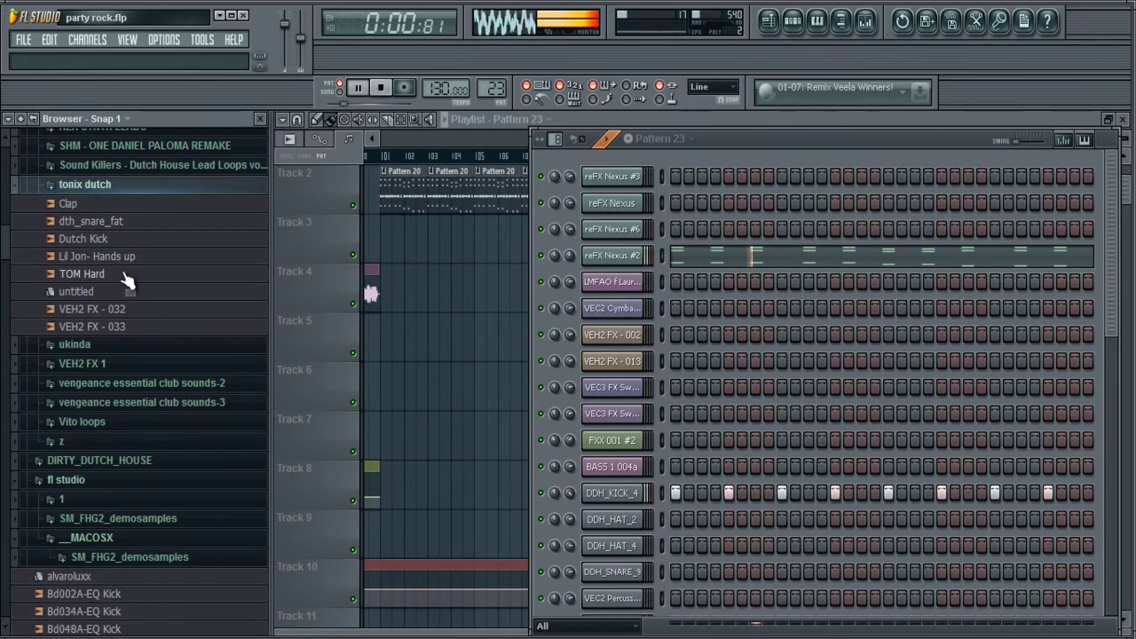
click(115, 223)
drag(119, 229, 615, 587)
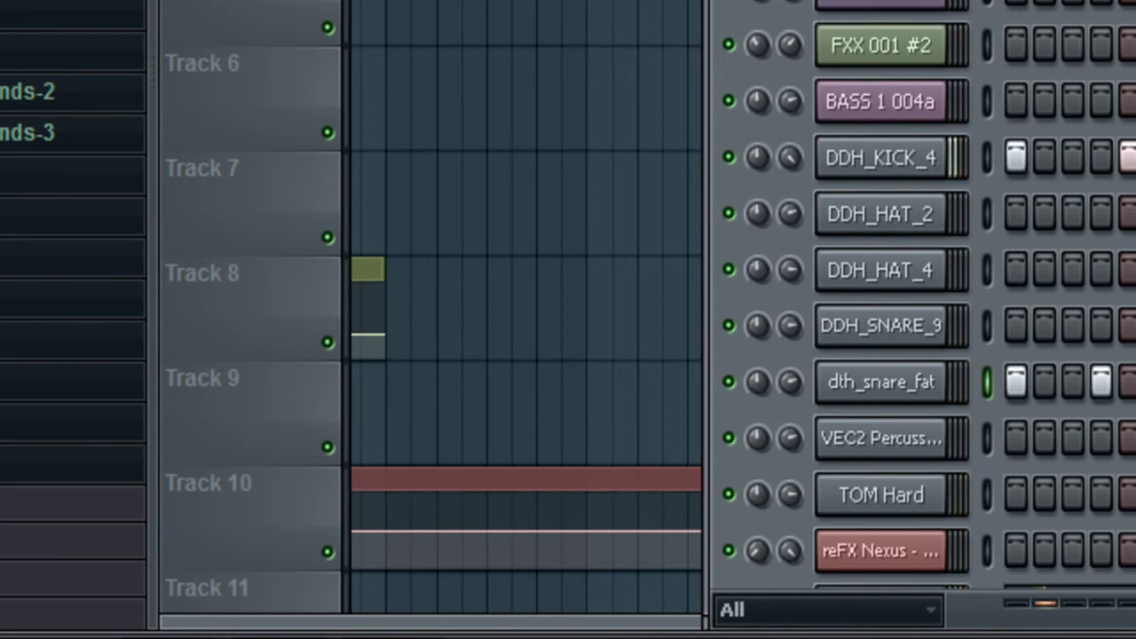
Step: Route the dth_snare_fat channel to mixer track 1 and unmute DDH_KICK_4 so the snare and kick play together
click(856, 391)
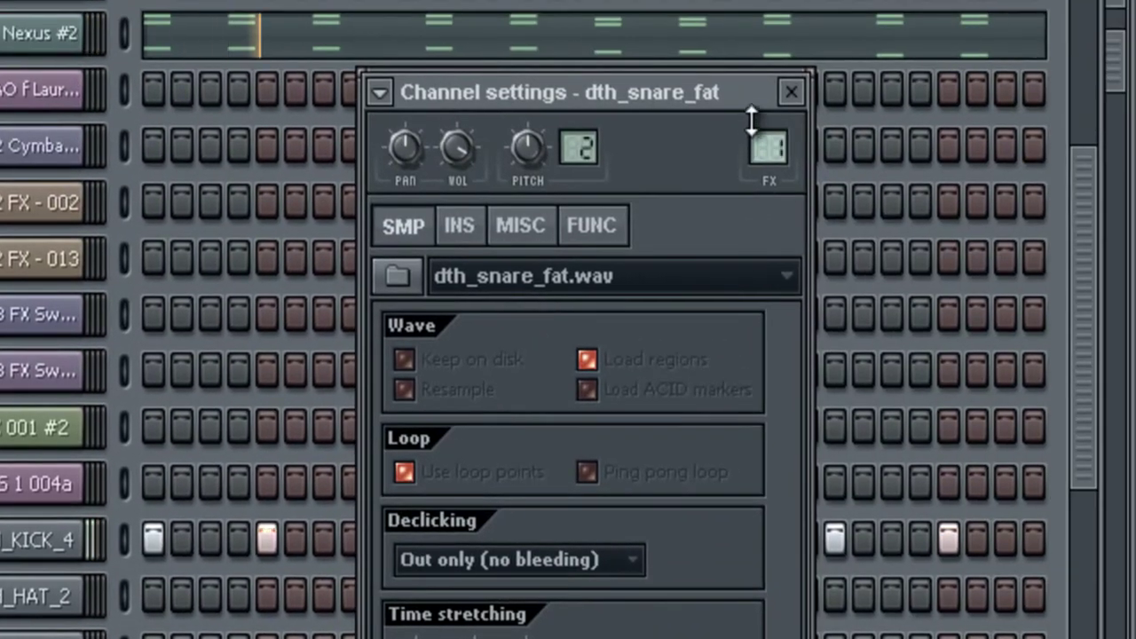
click(791, 93)
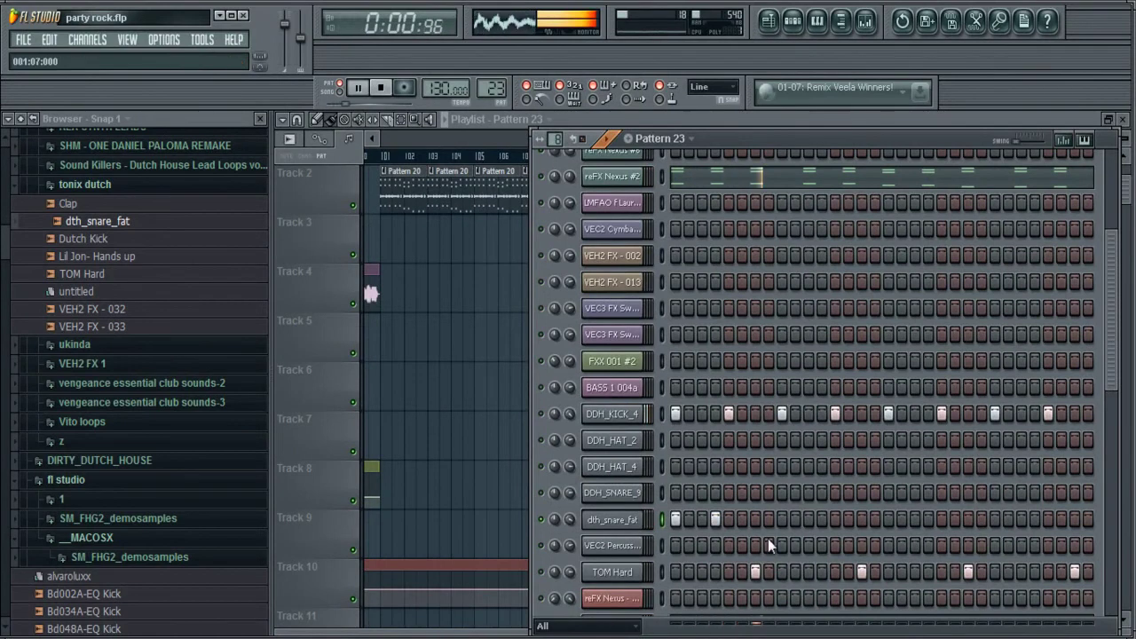
click(541, 414)
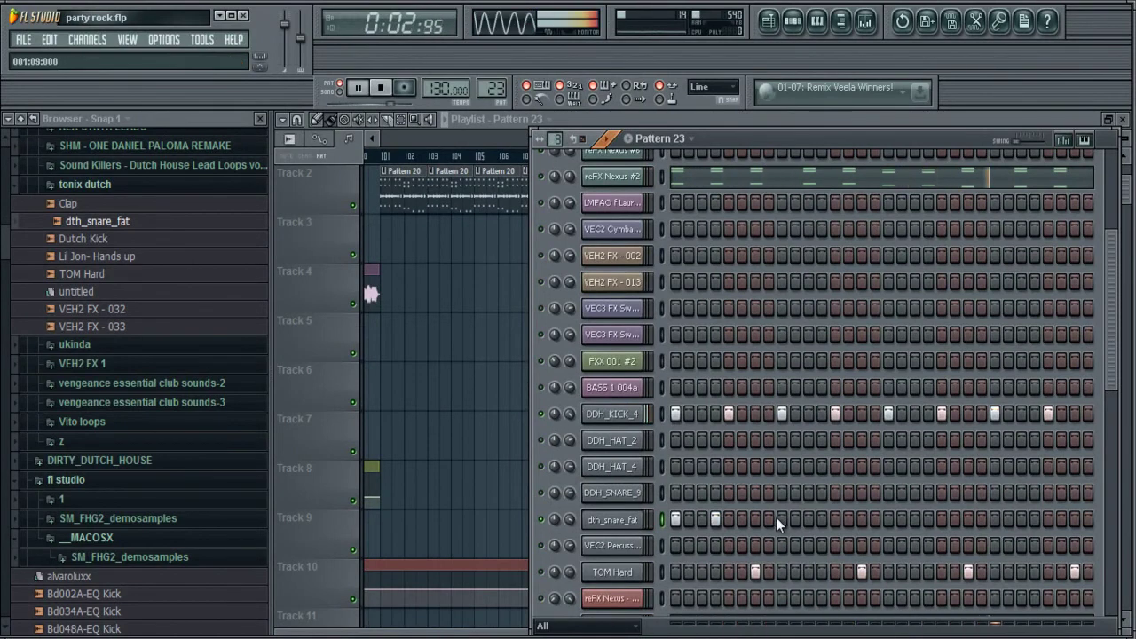
Step: Add dth_snare_fat hits to Pattern 23 on steps 6, 9, 12, 15, 17, 20, 22, 25, 28 and 31
click(742, 519)
click(784, 520)
click(820, 520)
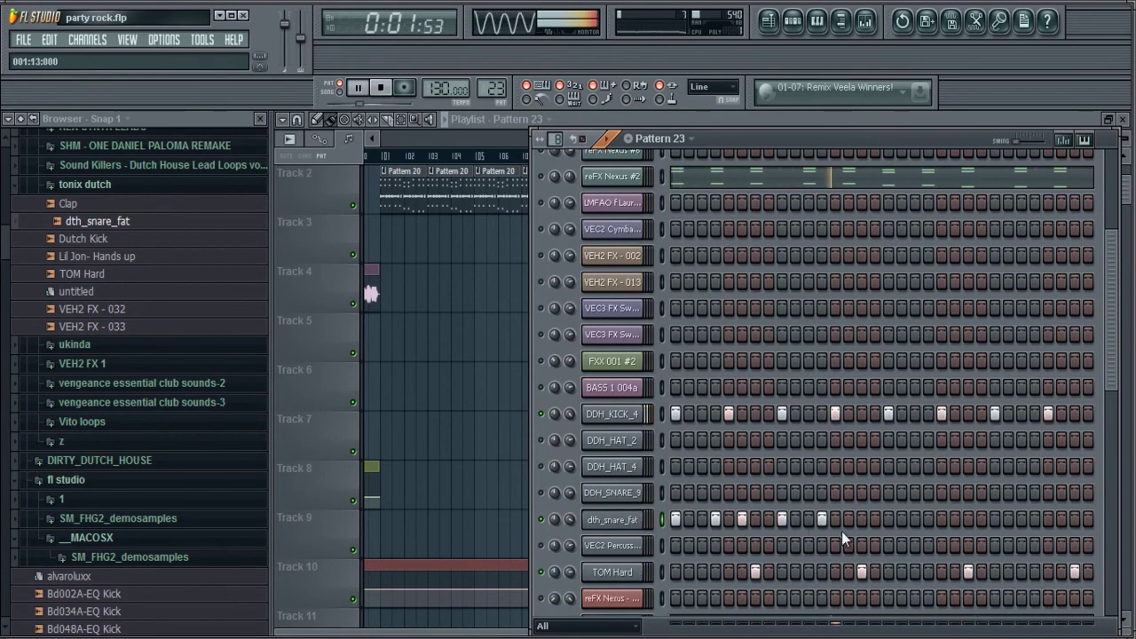
click(862, 520)
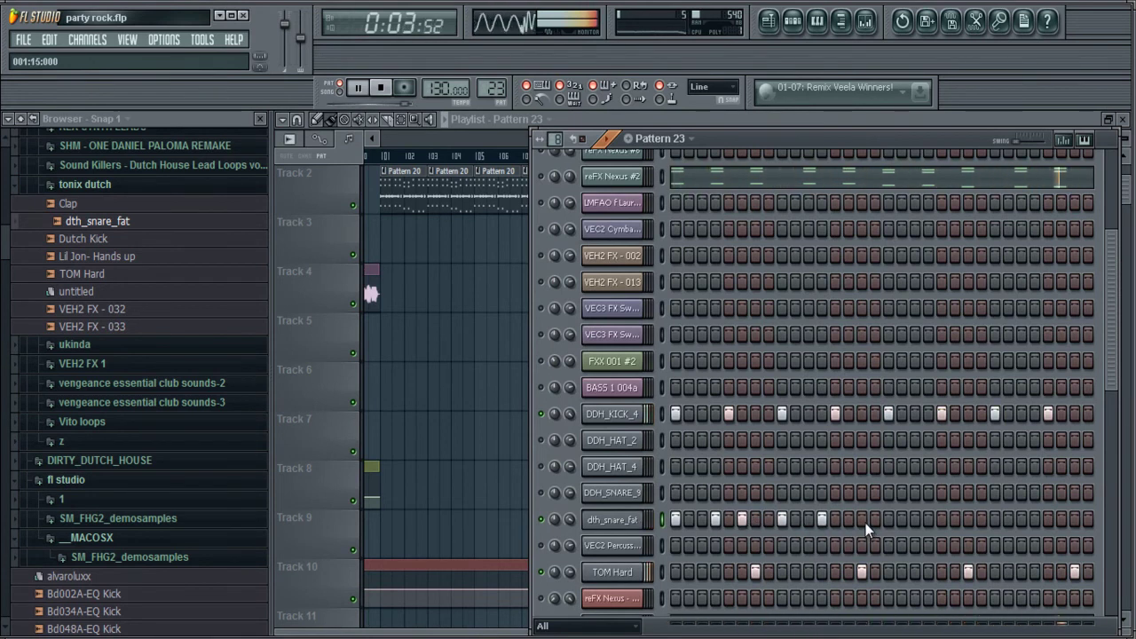
click(888, 520)
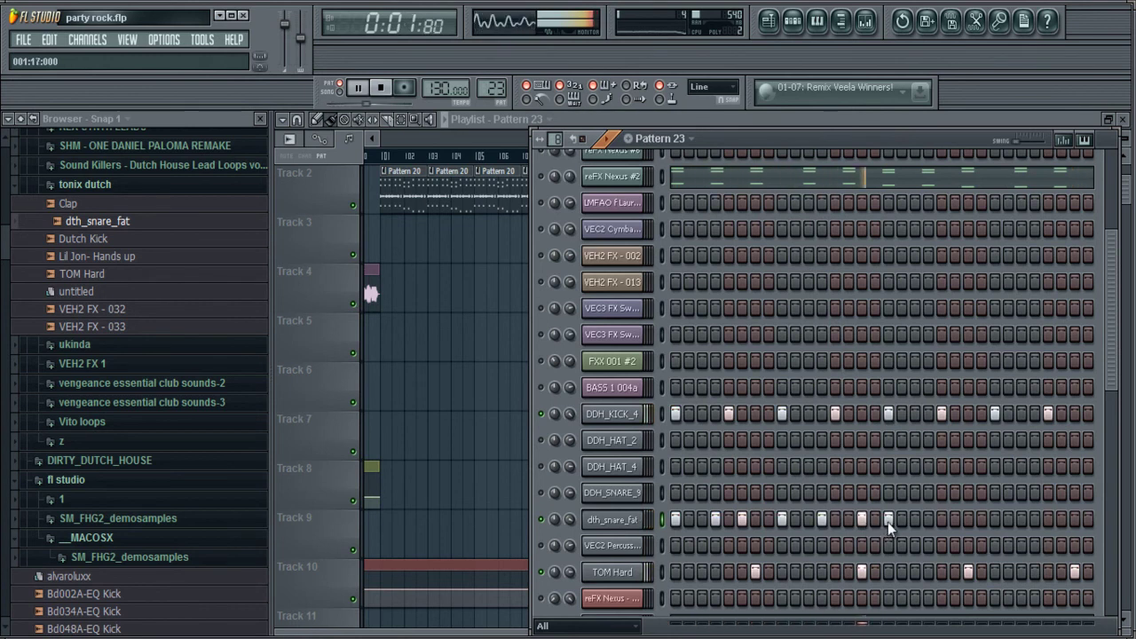
click(927, 519)
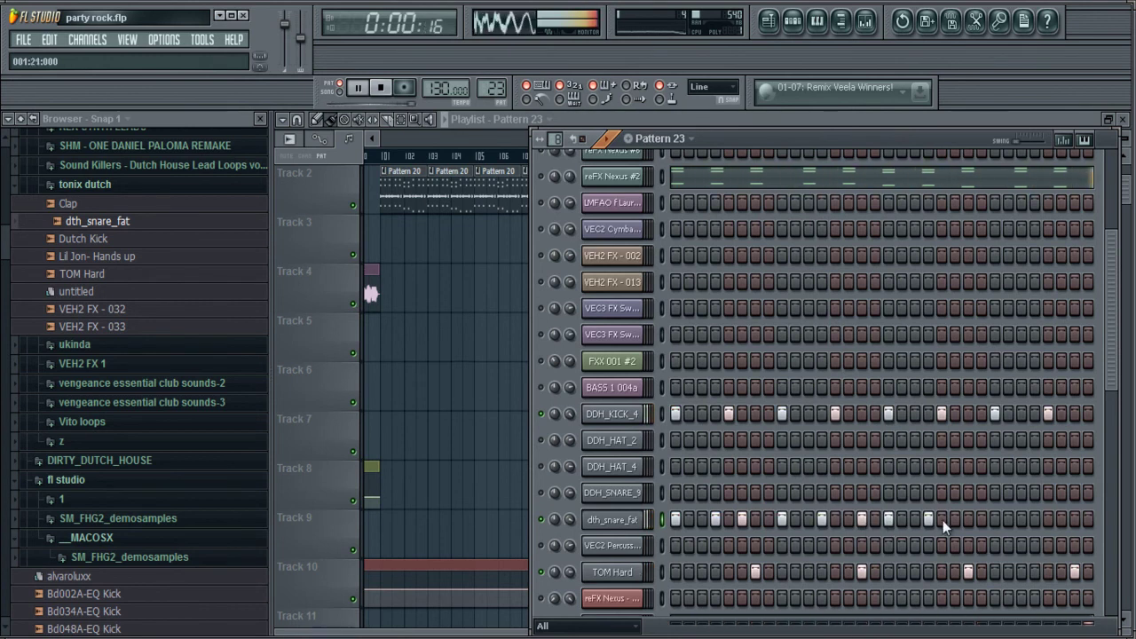
click(954, 520)
click(994, 520)
click(1025, 520)
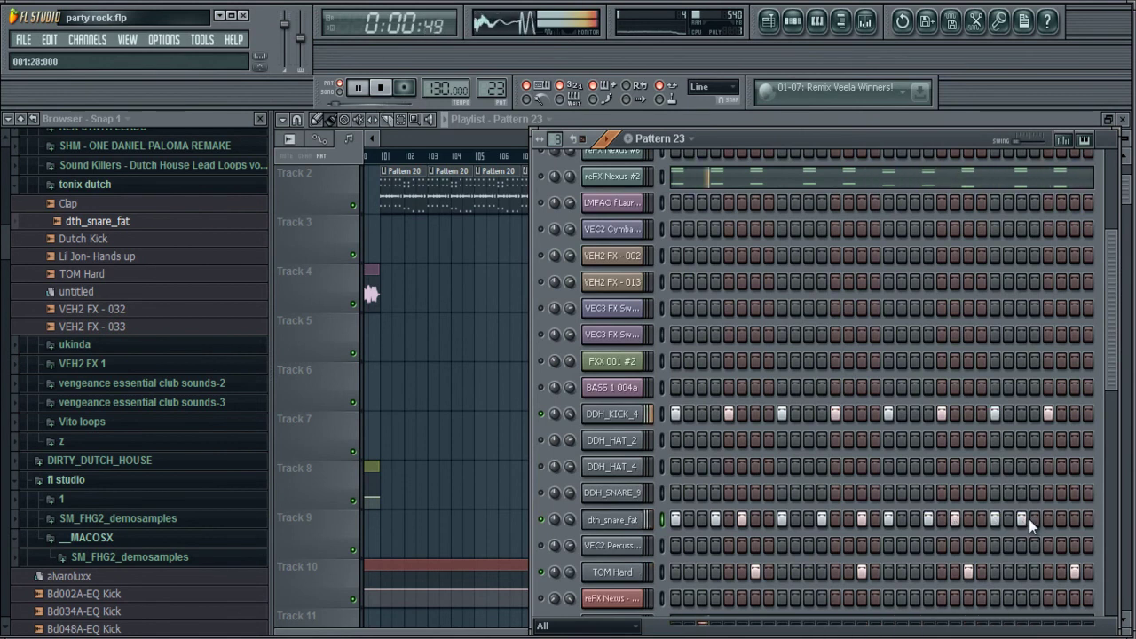
click(1038, 520)
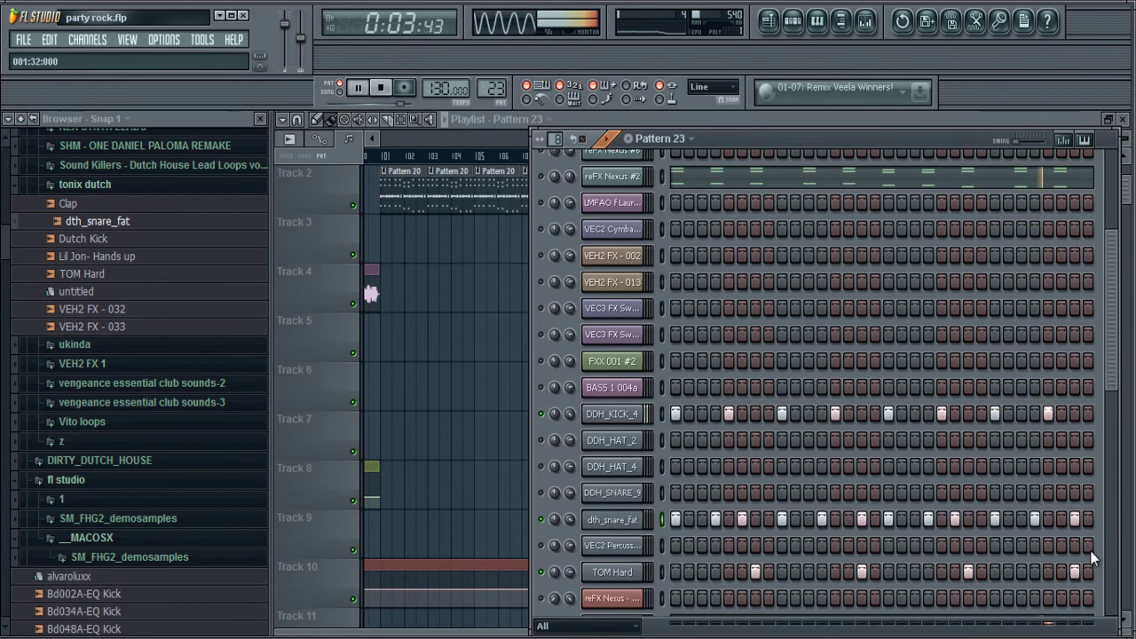
Step: Unmute the silenced channels, including reFX Nexus #2, and switch to Pattern 22
scroll(773, 320, up, 3)
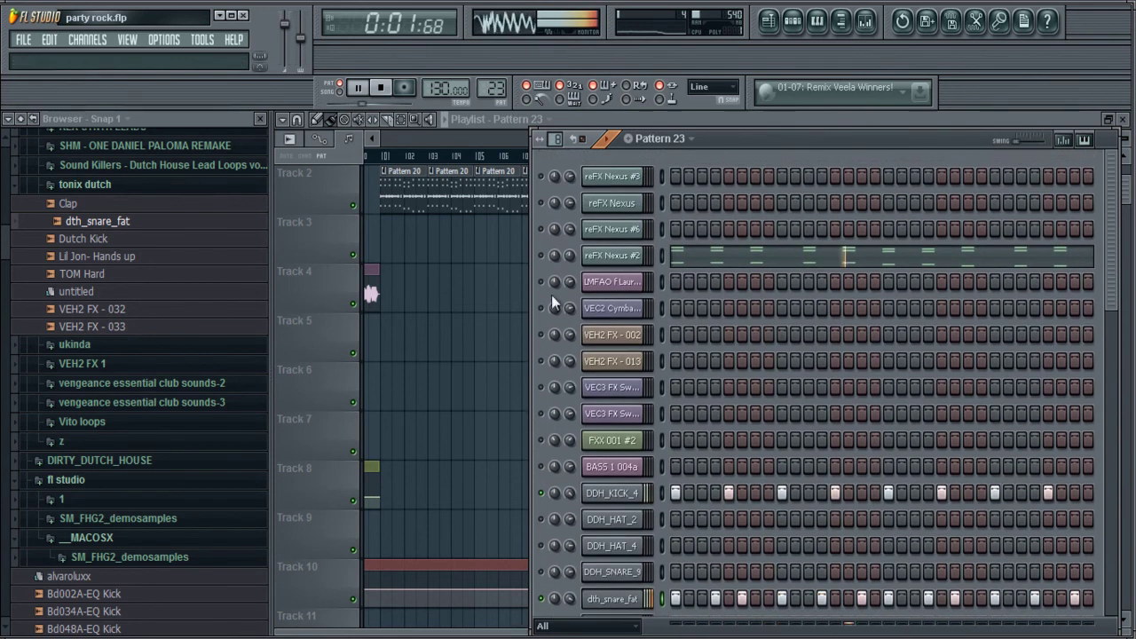
scroll(545, 319, down, 11)
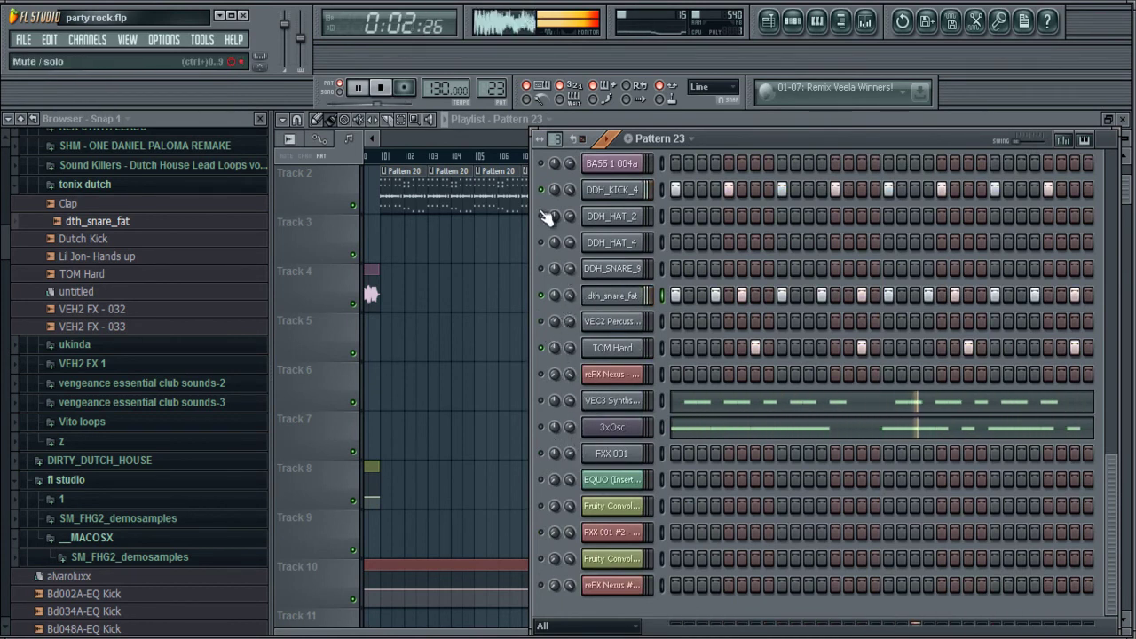
scroll(1060, 263, up, 4)
scroll(1060, 263, up, 8)
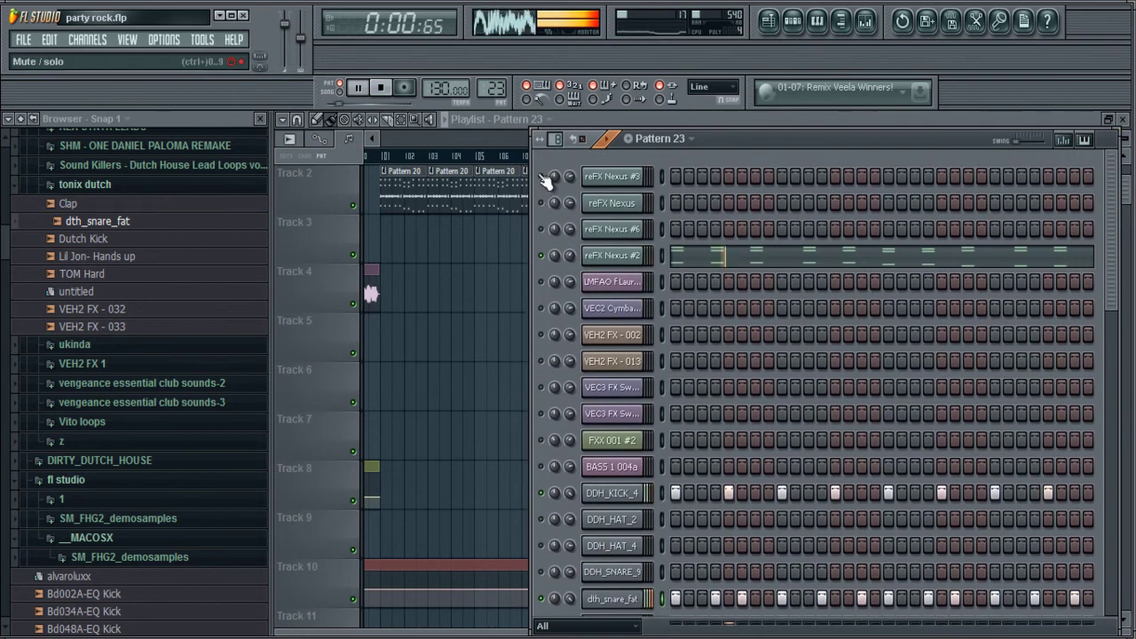
scroll(495, 88, down, 1)
scroll(959, 533, down, 6)
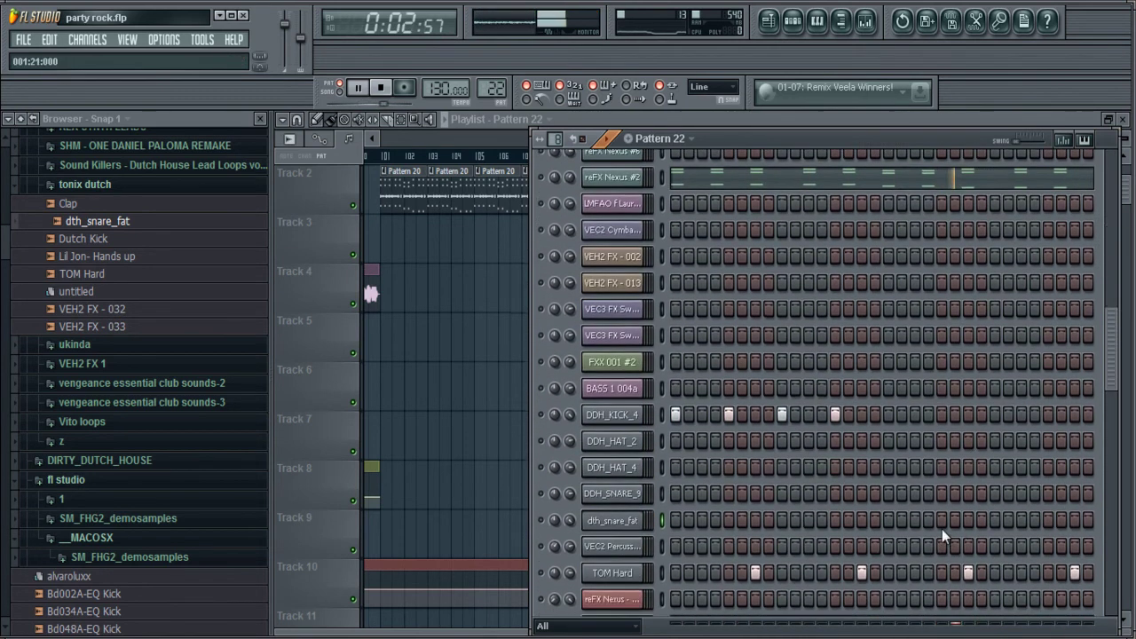
scroll(610, 364, up, 6)
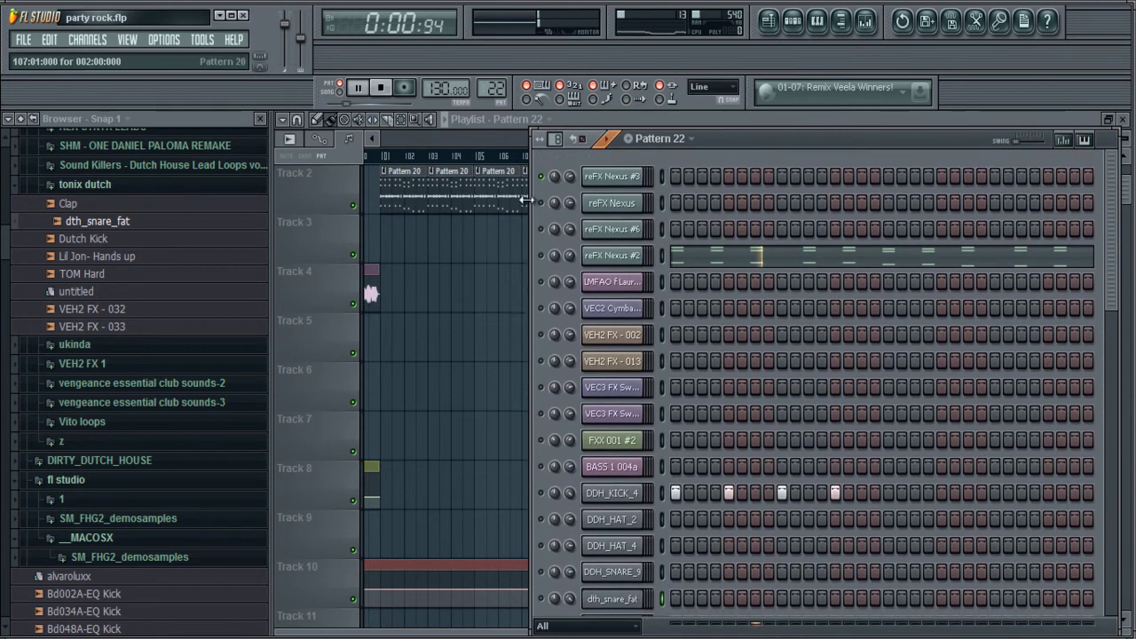
Step: Program dth_snare_fat hits in the second half of Pattern 22 on steps 17, 20, 22, 25, 28 and 31
scroll(861, 510, down, 6)
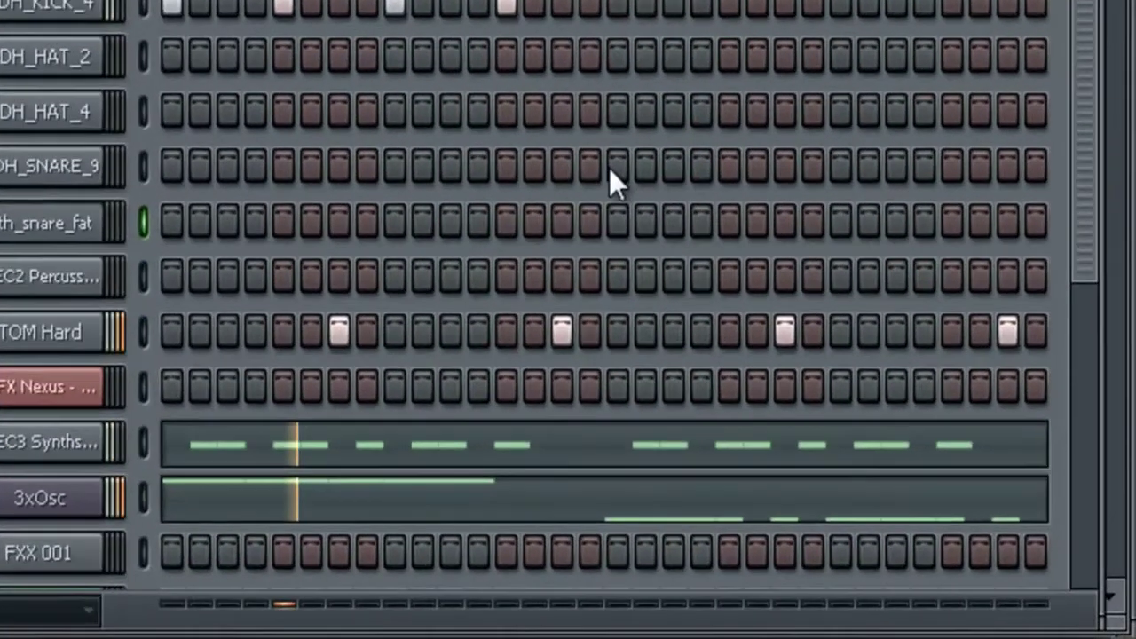
click(825, 389)
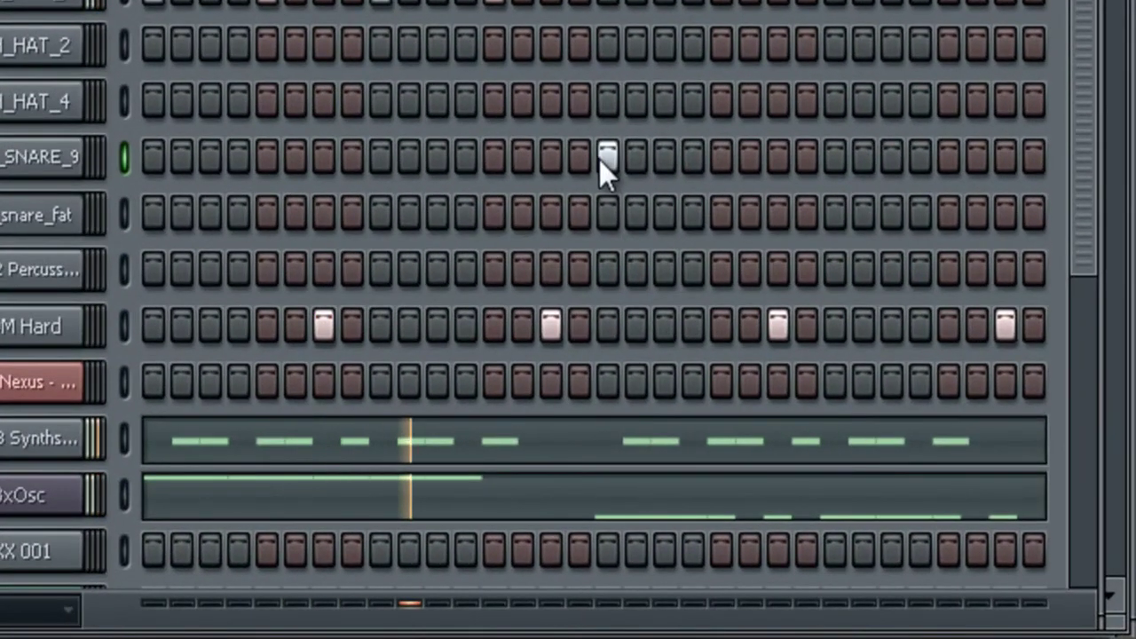
click(666, 211)
click(664, 211)
click(692, 212)
click(775, 211)
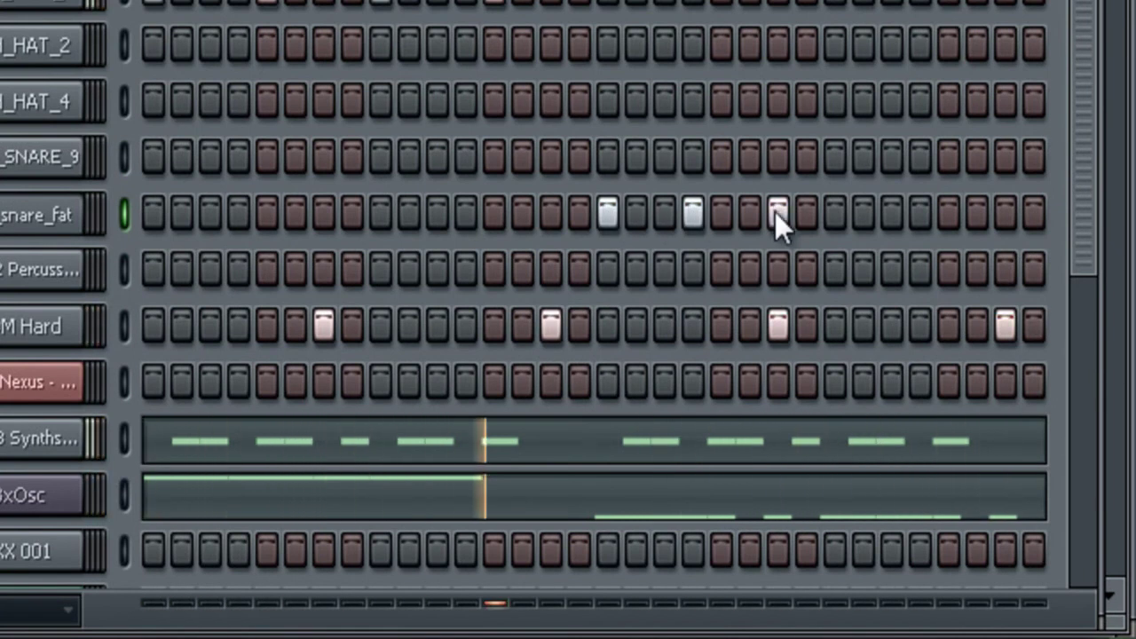
click(775, 211)
click(749, 212)
click(838, 213)
click(890, 211)
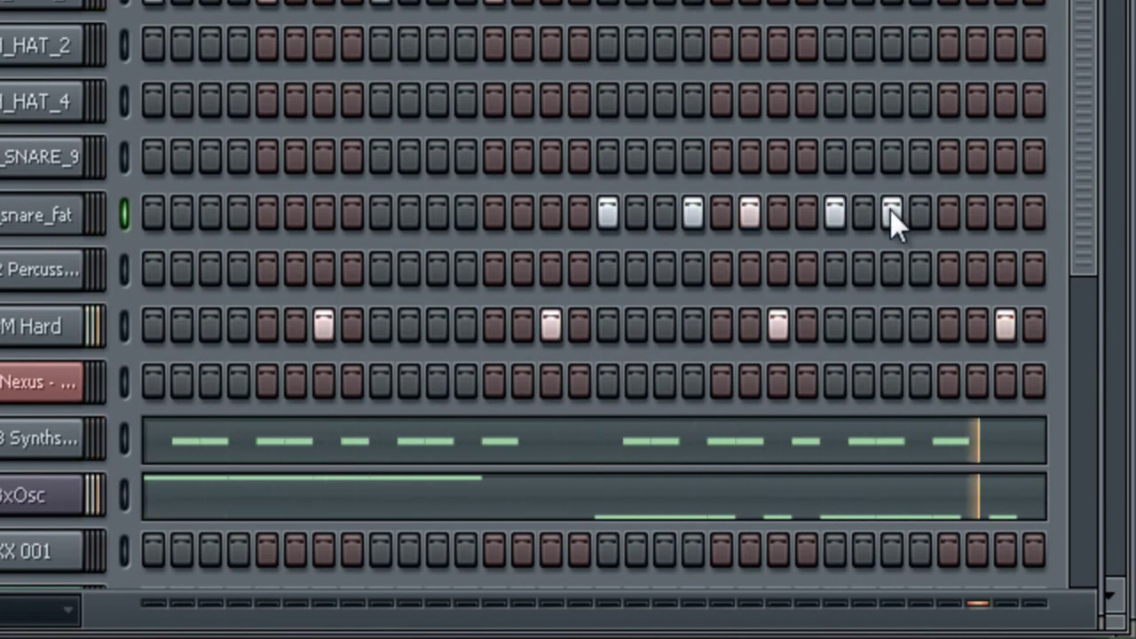
click(893, 211)
click(917, 211)
click(1001, 213)
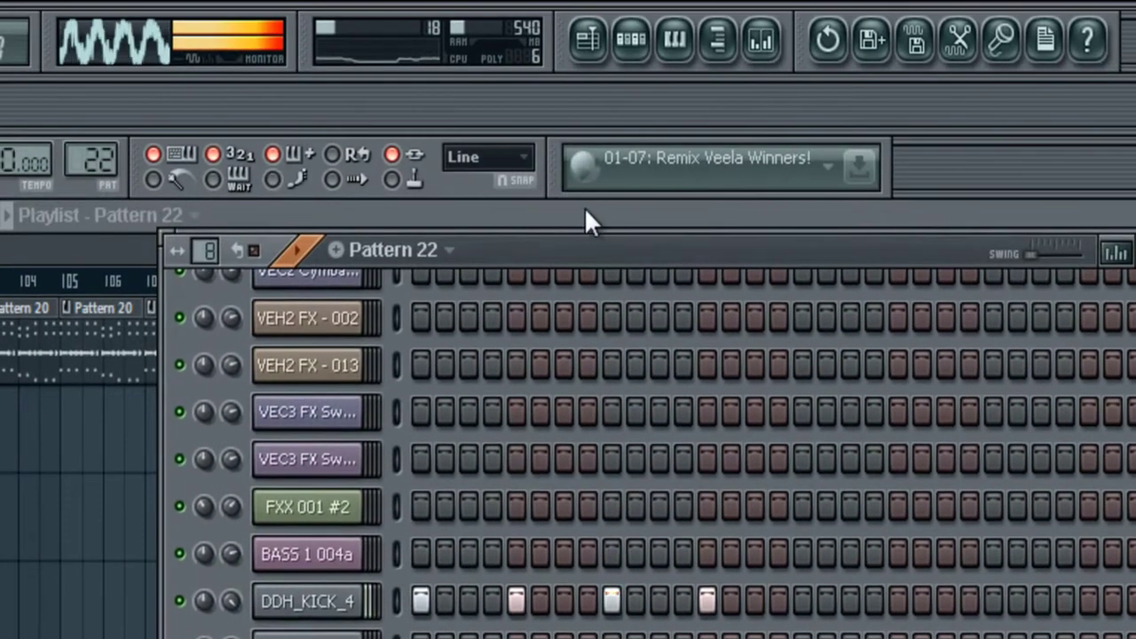
Step: Replace the Pattern 20 clip at bar 113 on Track 2 of the playlist with a Pattern 22 clip
click(584, 206)
right_click(446, 364)
click(420, 345)
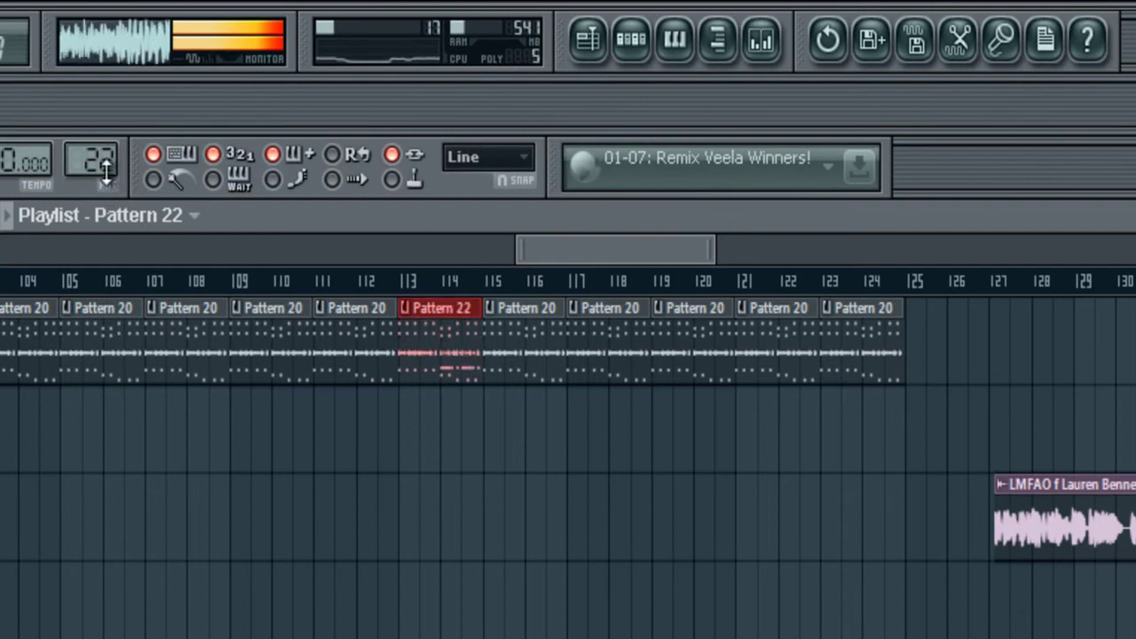
Step: Replace the five Pattern 20 clips between bars 115 and 125 on Track 2 with Pattern 23 clips
right_click(530, 366)
right_click(613, 359)
right_click(697, 355)
right_click(781, 355)
right_click(865, 355)
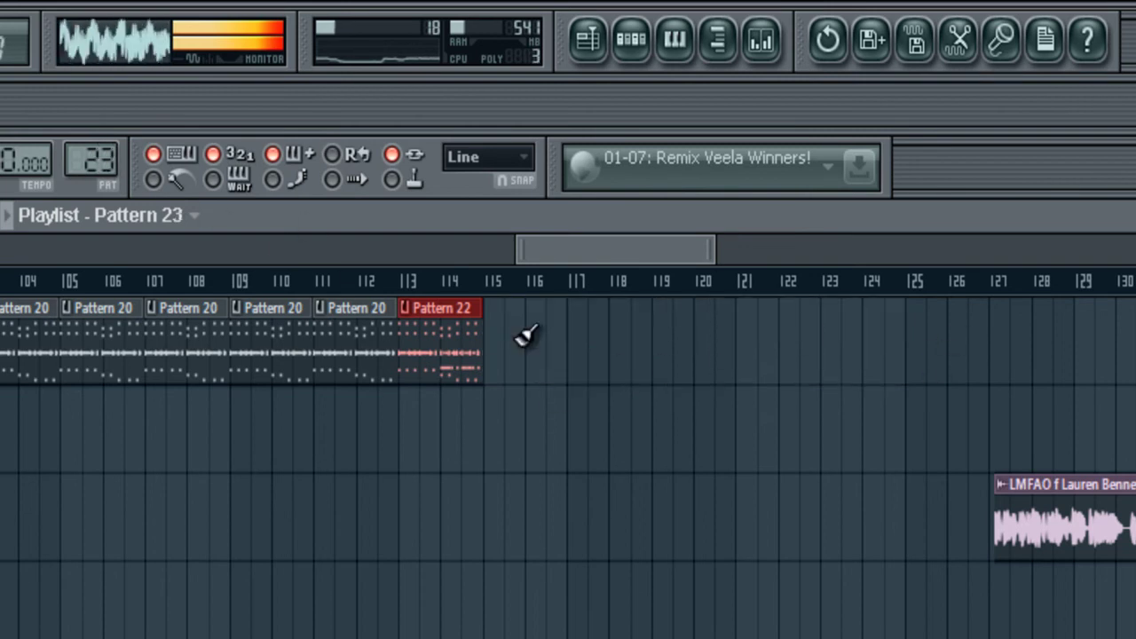
drag(502, 335, 865, 336)
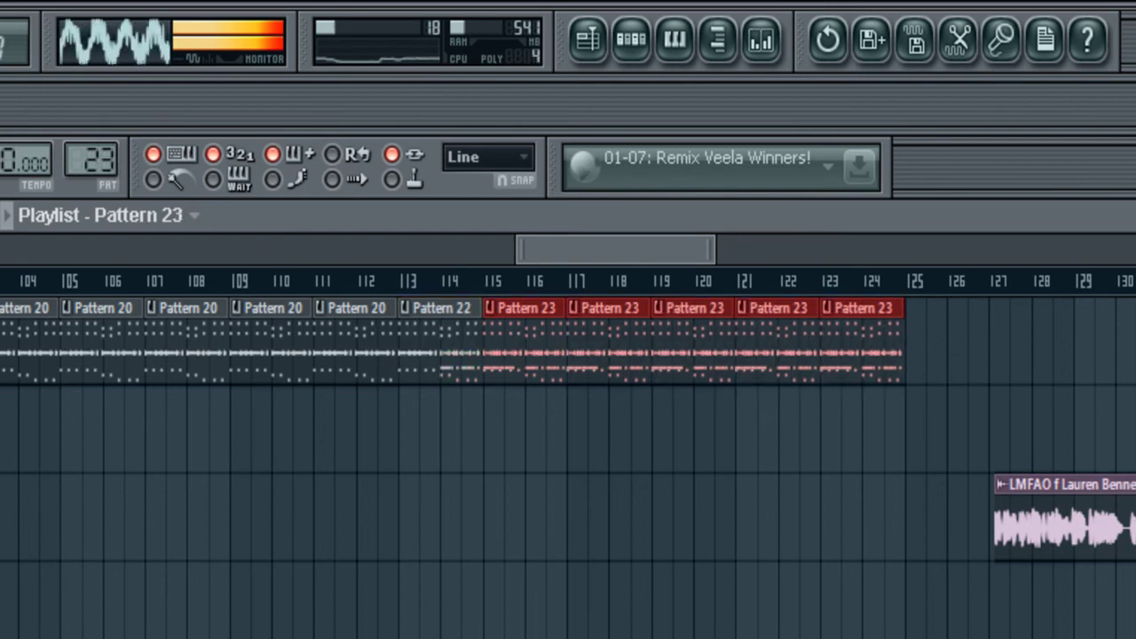
Step: Play the song from bar 92 to audition the transition into the Pattern 20 section
drag(526, 258, 476, 296)
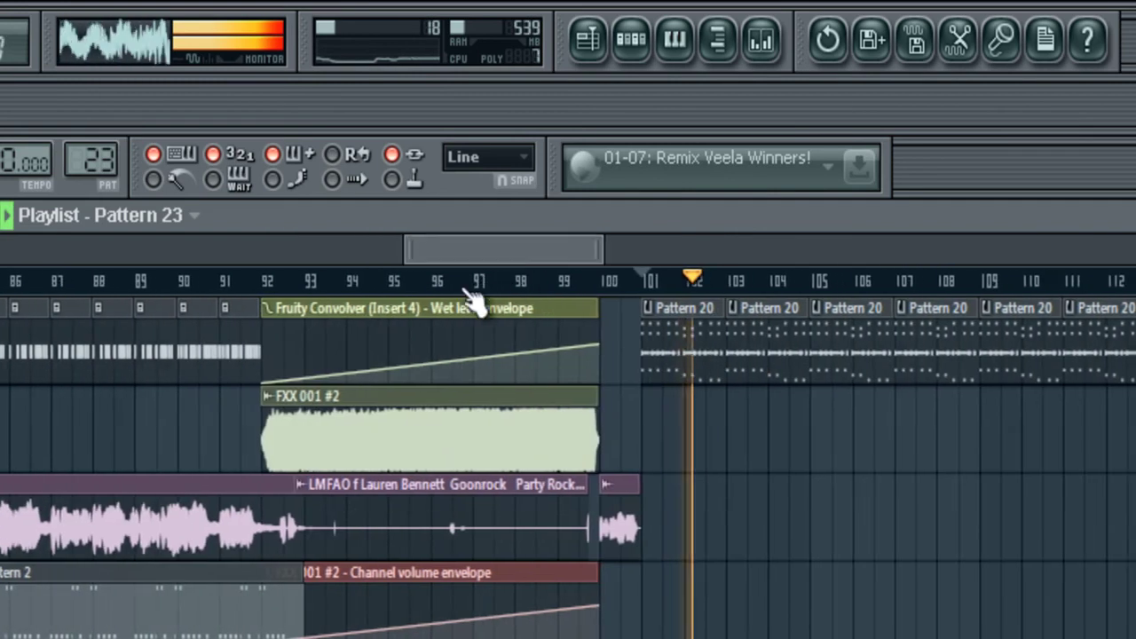
click(271, 286)
drag(598, 248, 558, 284)
drag(514, 246, 703, 247)
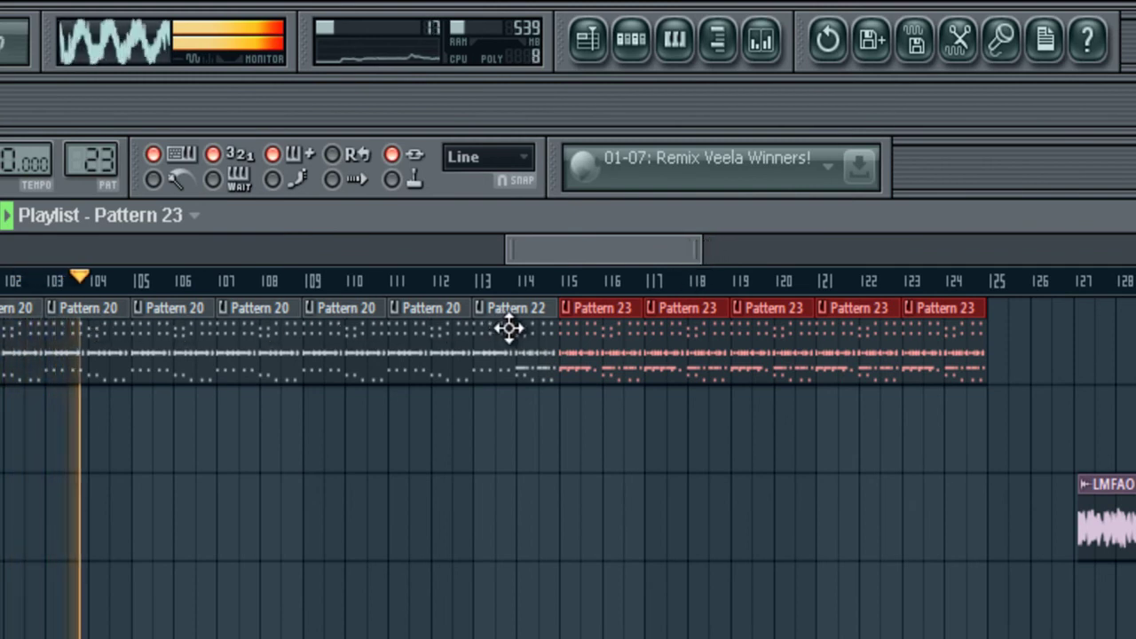
Step: Delete the Pattern 20 clip at bar 111 and shift the Pattern 22 and 23 clips two bars earlier to fill the gap
right_click(442, 344)
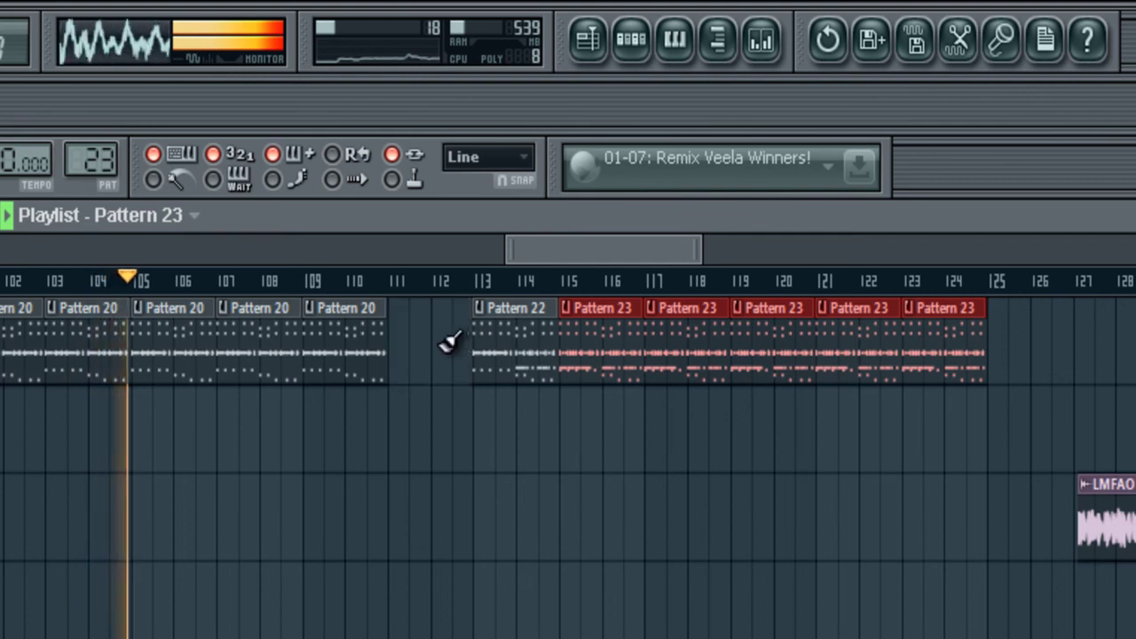
drag(446, 337, 985, 371)
drag(580, 340, 502, 351)
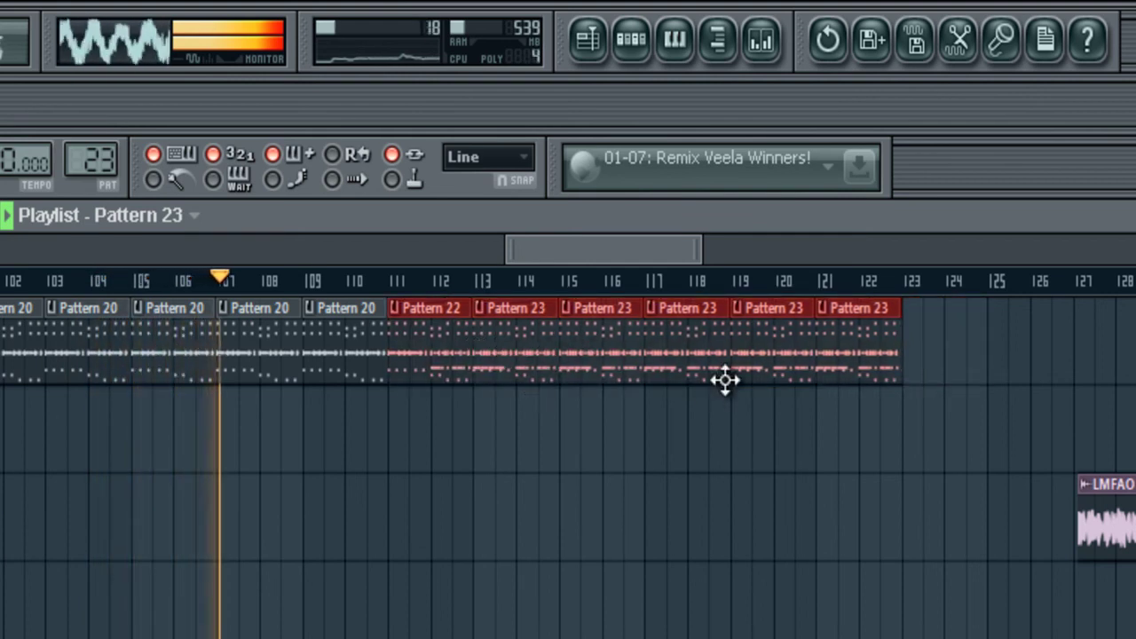
drag(671, 247, 814, 216)
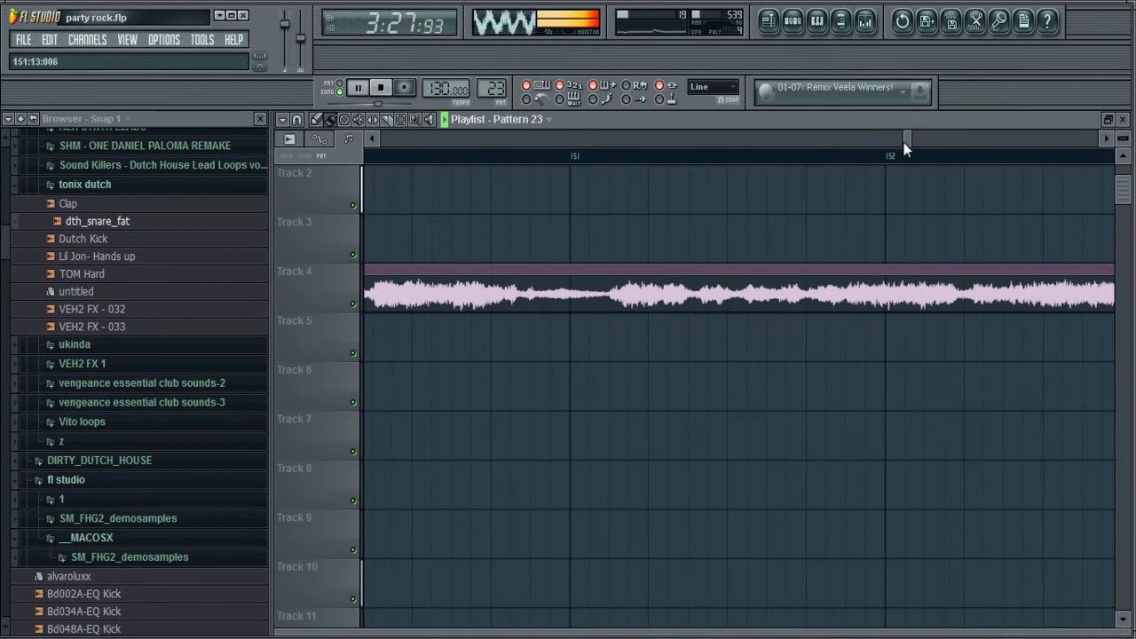
Step: Inspect the reFX Nexus #2 notes of a Track 2 pattern clip in the piano roll, and close the piano roll
drag(905, 139, 733, 139)
double_click(632, 184)
click(634, 190)
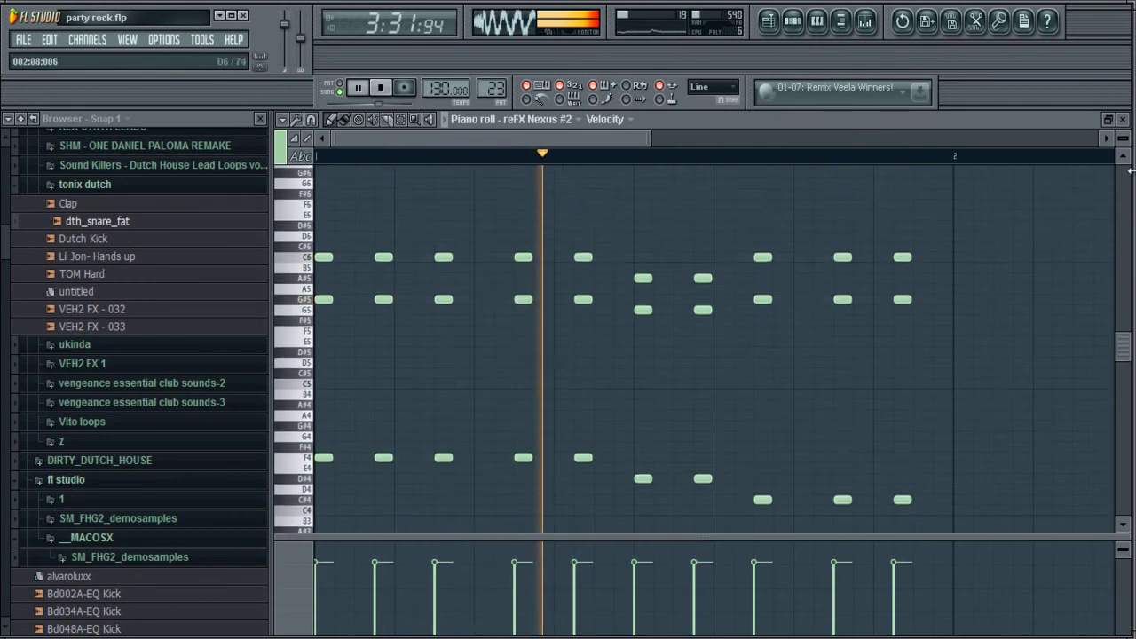
click(1124, 119)
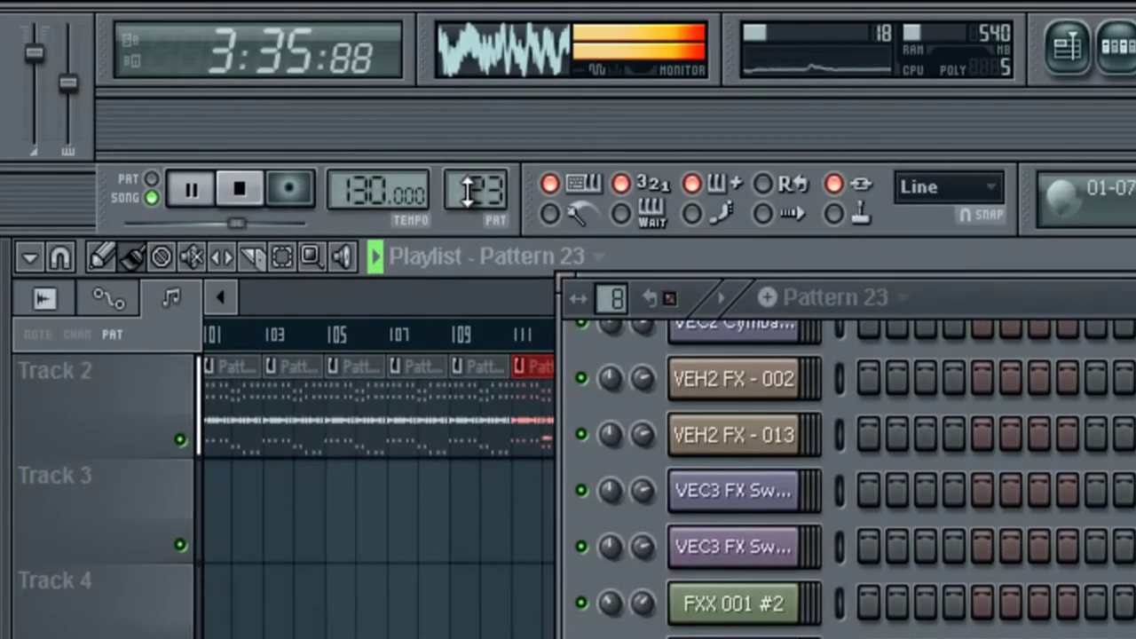
Step: Compare Pattern 23 with its neighbouring patterns in the channel rack and return to the playlist
scroll(490, 94, down, 2)
scroll(471, 206, up, 1)
scroll(472, 206, down, 2)
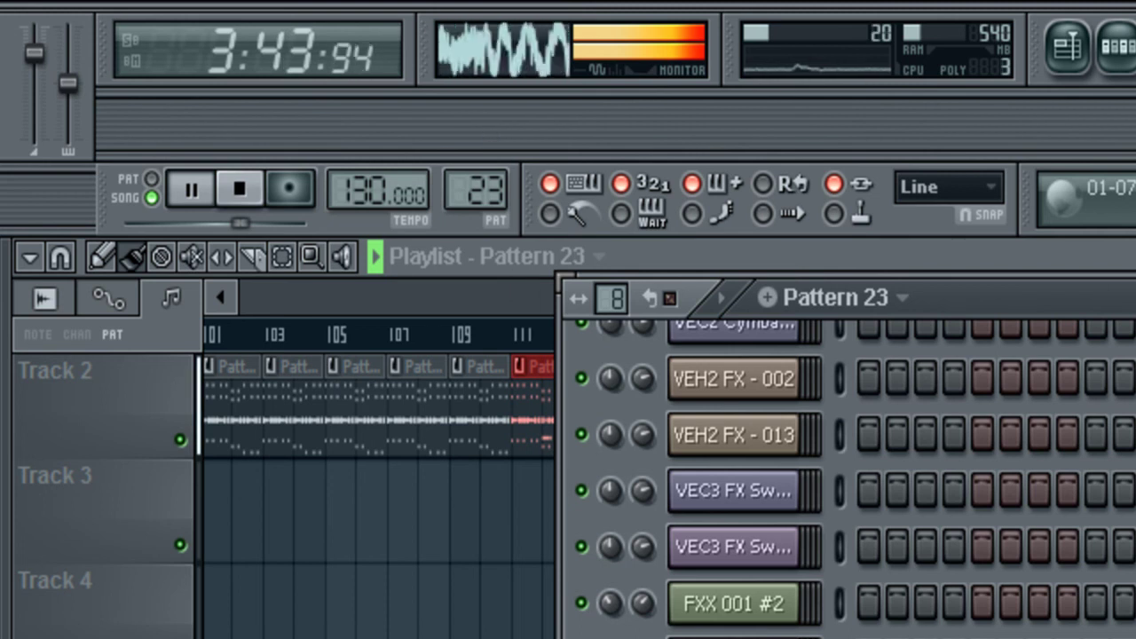
click(1034, 272)
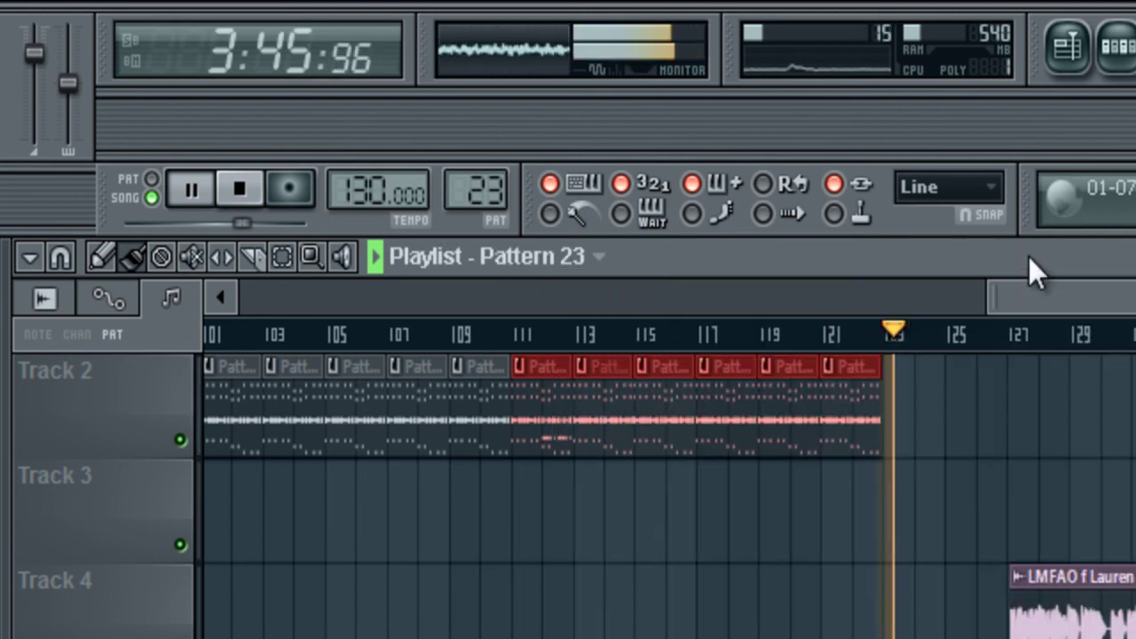
Step: Play the song from bar 109 to audition the Pattern 22 and 23 clips, view the whole arrangement, and stop playback
click(465, 334)
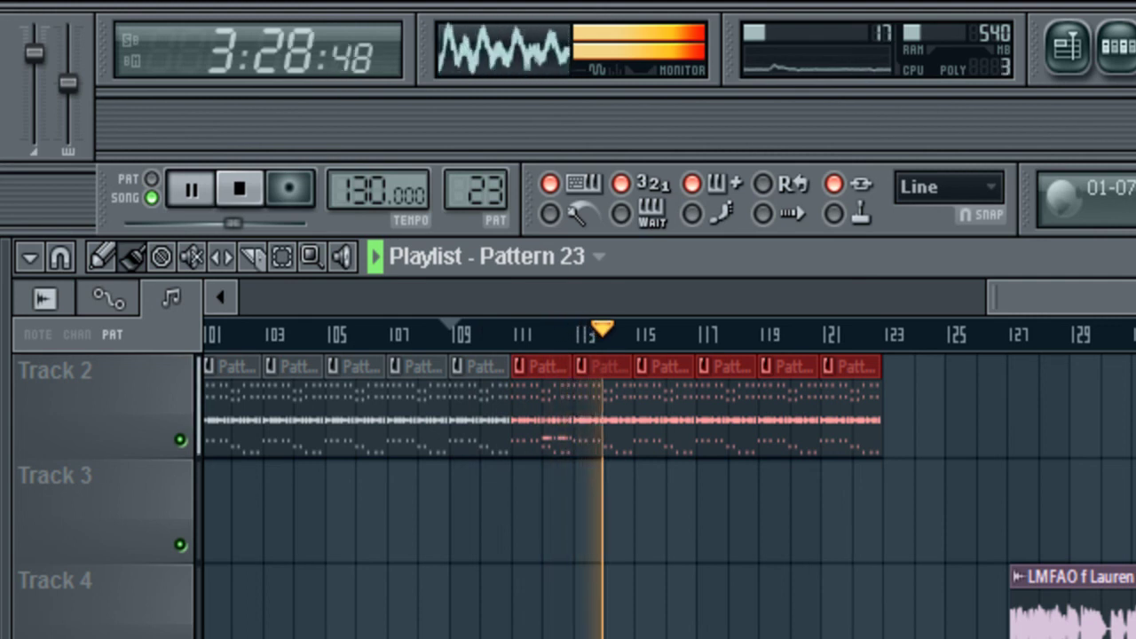
drag(991, 293, 241, 296)
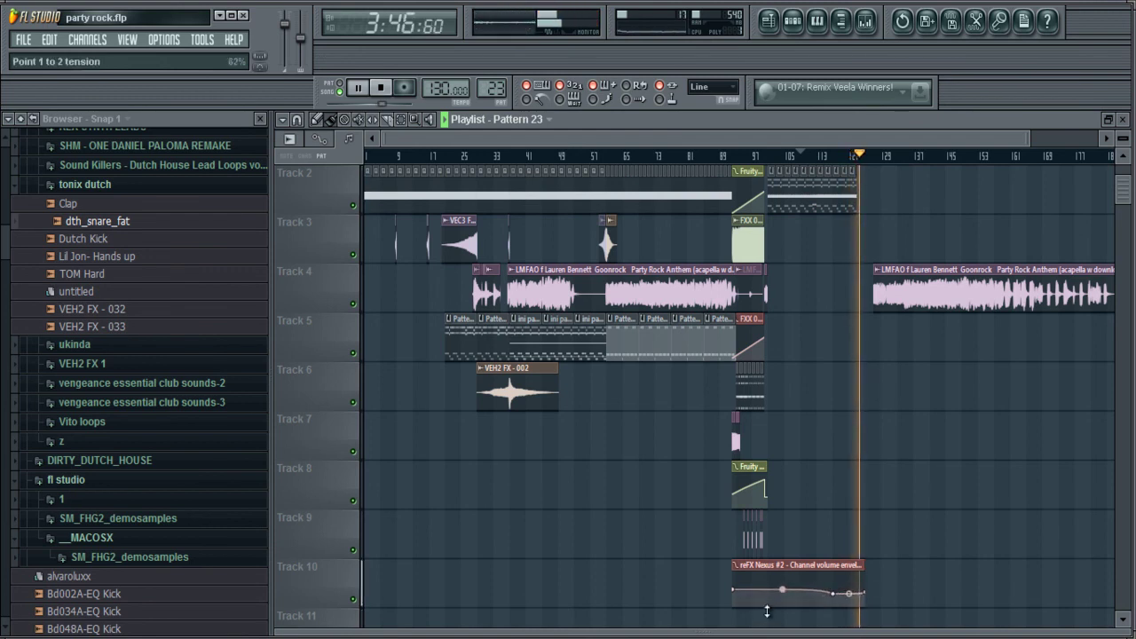
key(space)
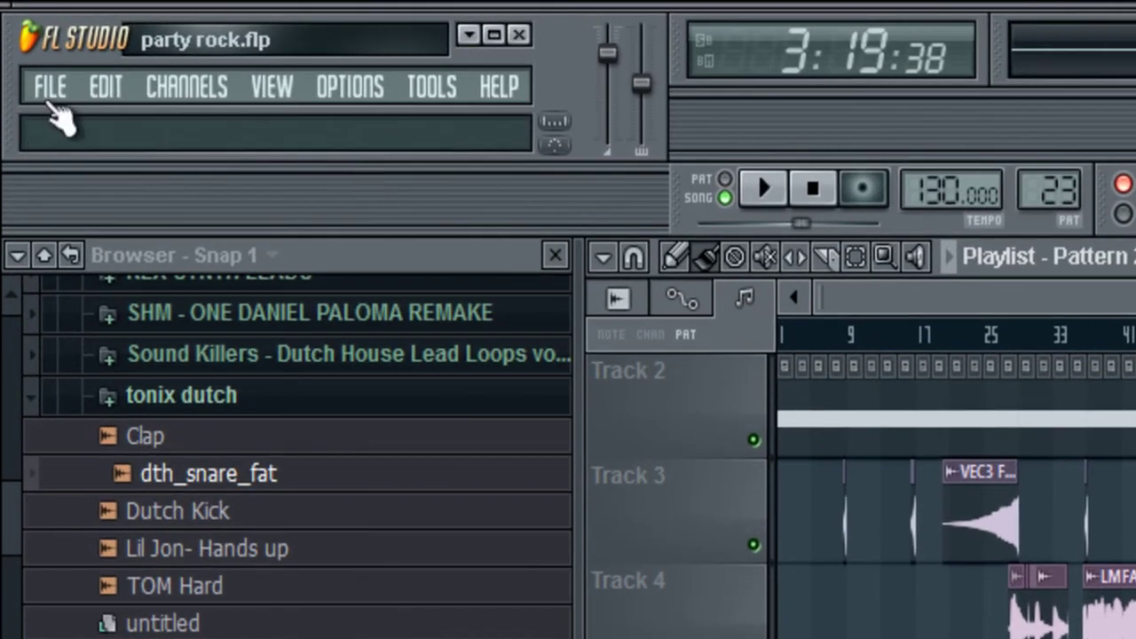
Step: Open the list of project file commands
click(51, 98)
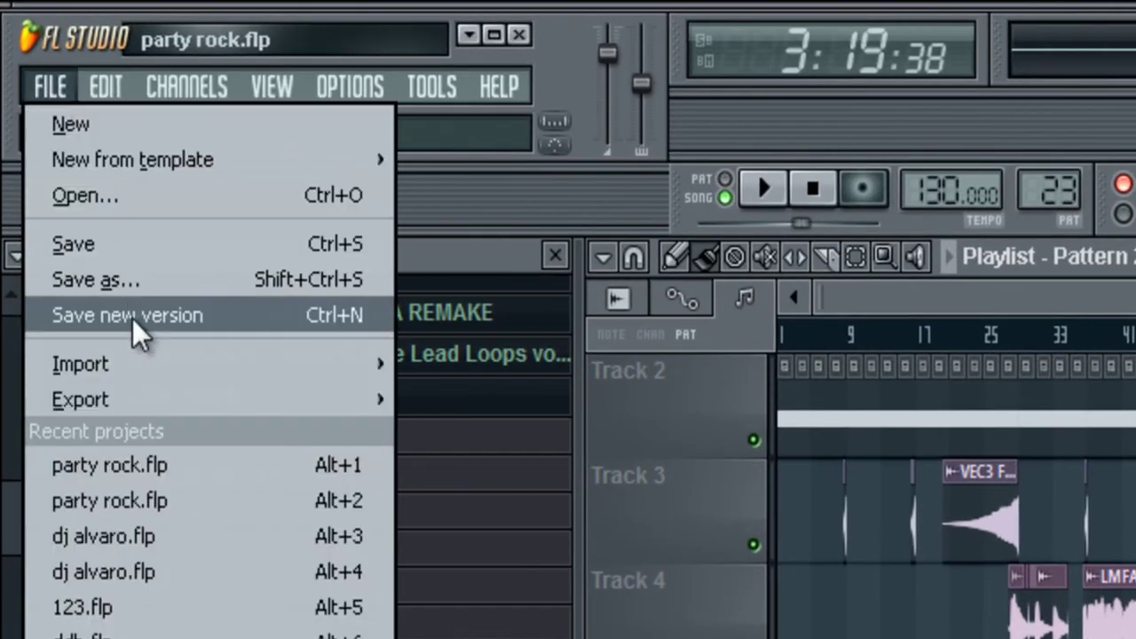